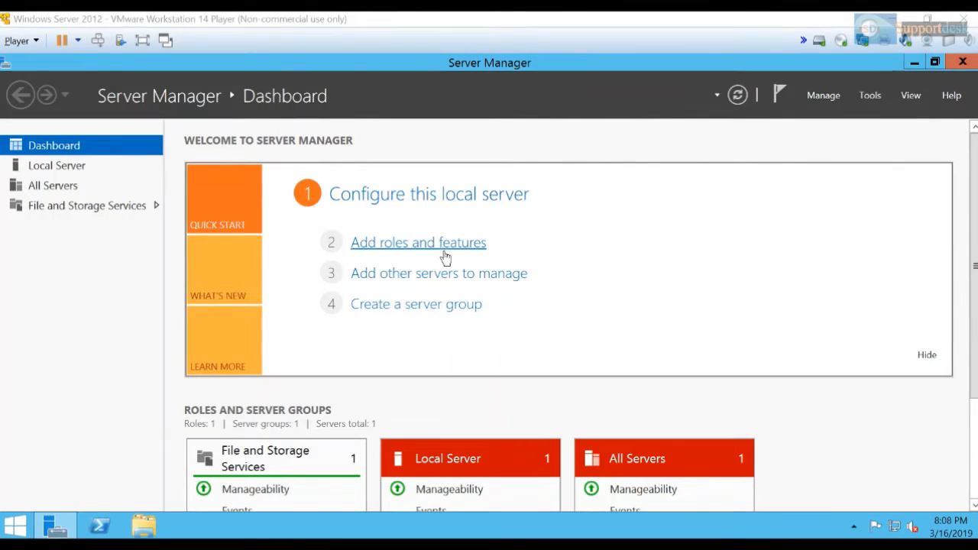
# Step: Open the Administrative Tools folder from the Start screen and minimize its window
pyautogui.click(62, 532)
pyautogui.click(61, 532)
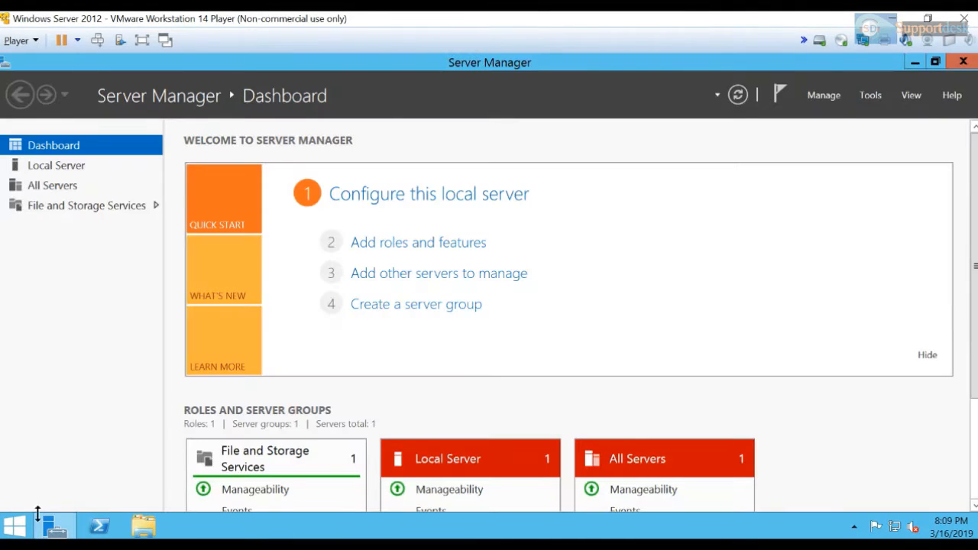
pyautogui.click(10, 526)
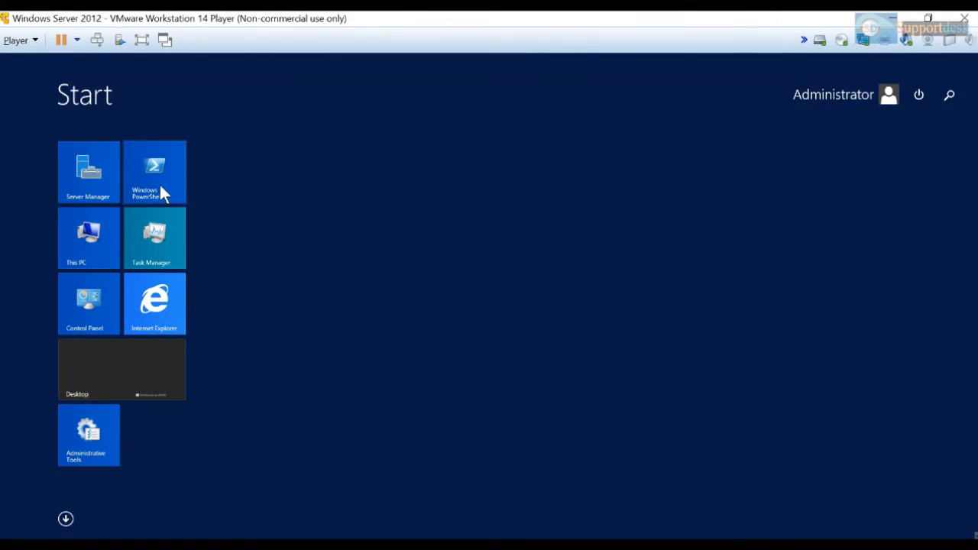
pyautogui.click(98, 430)
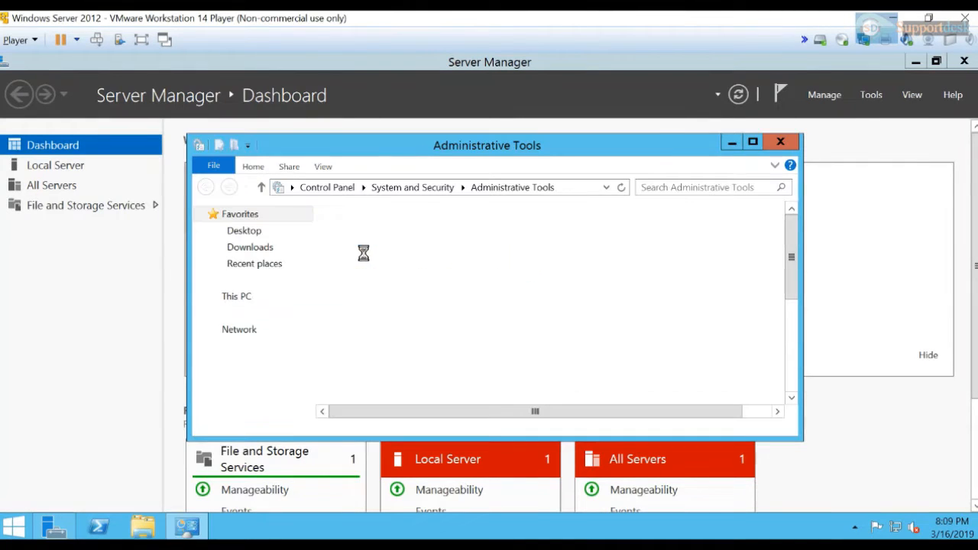
pyautogui.click(732, 143)
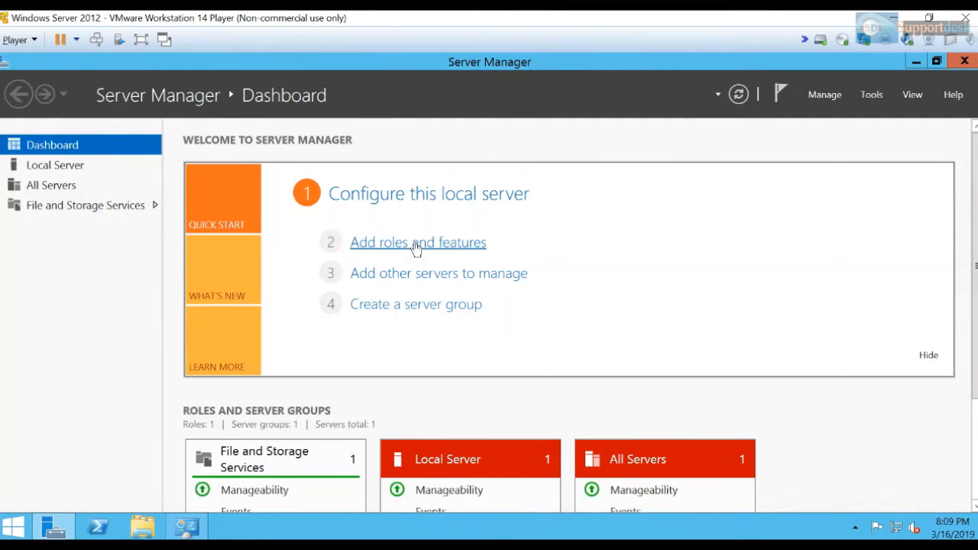
# Step: Start adding roles and features with a role-based or feature-based installation on the local server from the server pool
pyautogui.click(415, 244)
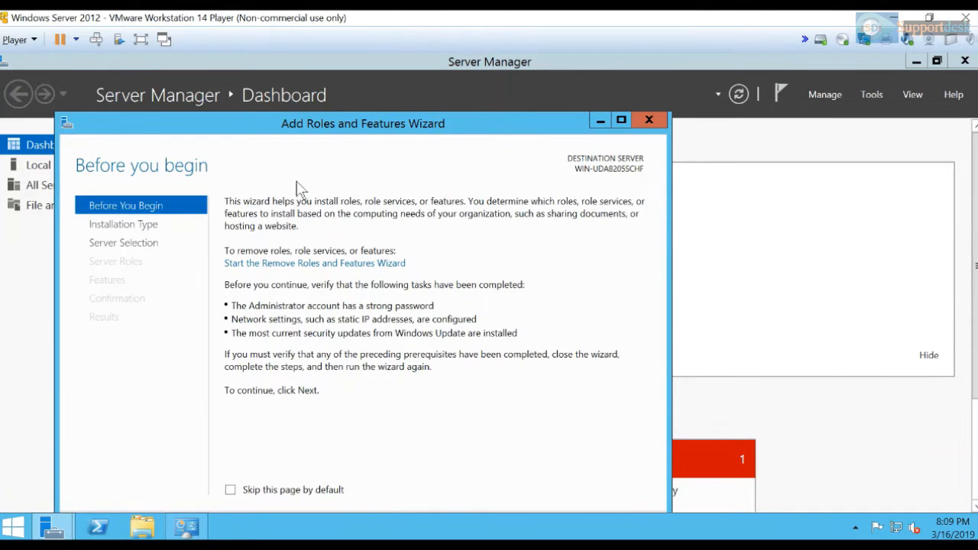
pyautogui.moveTo(334, 128); pyautogui.dragTo(427, 81)
pyautogui.click(566, 470)
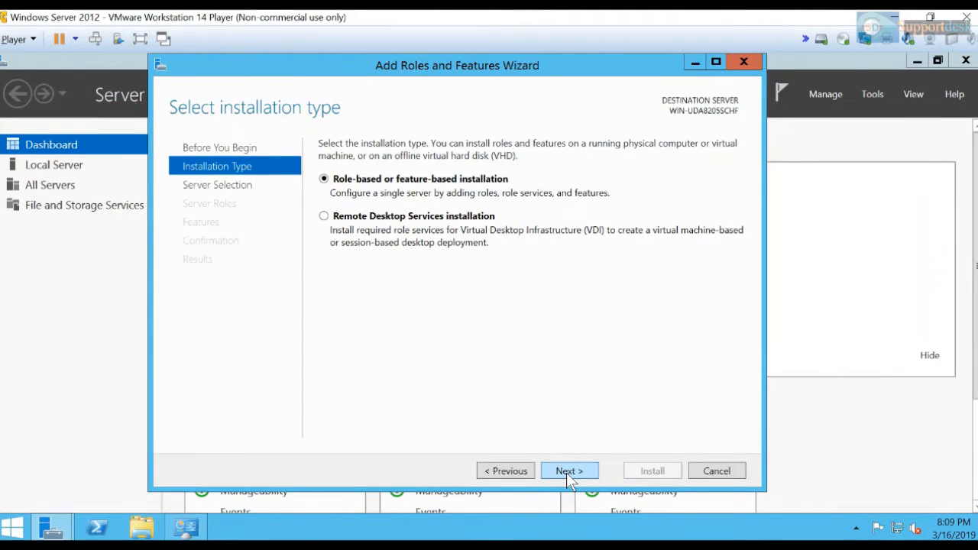
pyautogui.click(566, 473)
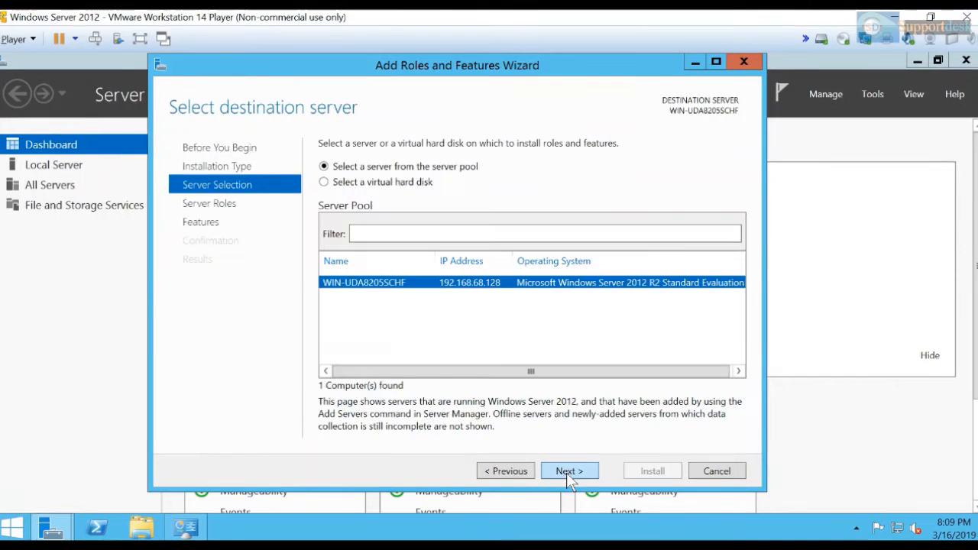
pyautogui.click(566, 472)
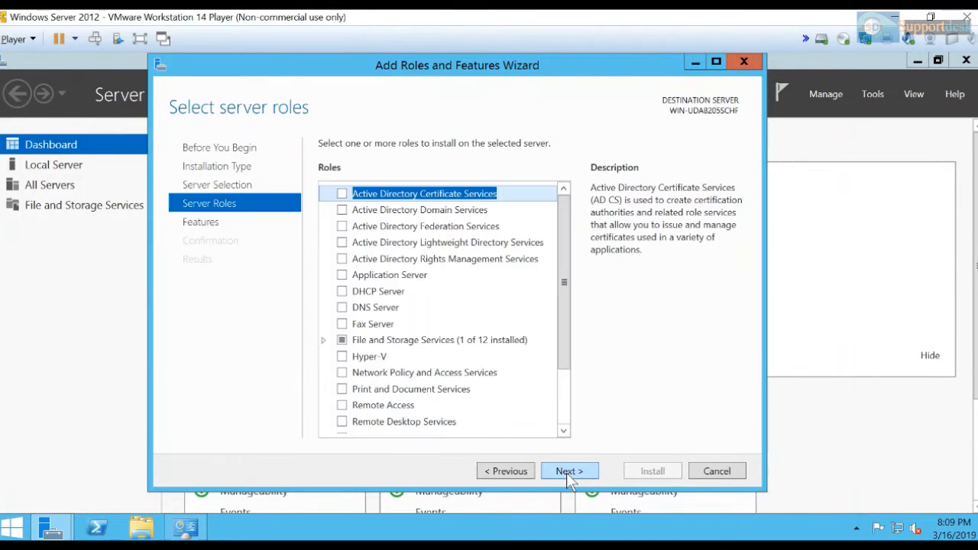
pyautogui.click(506, 472)
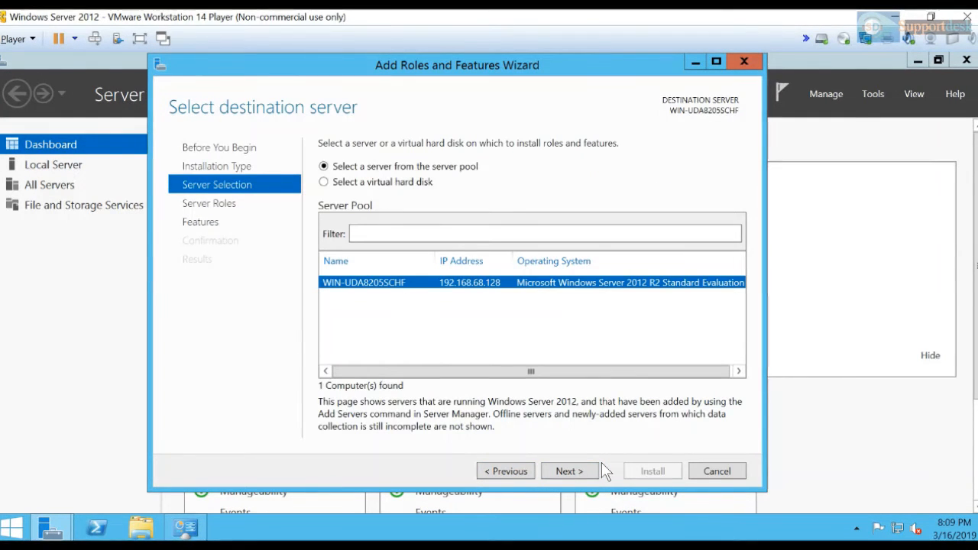
pyautogui.click(556, 470)
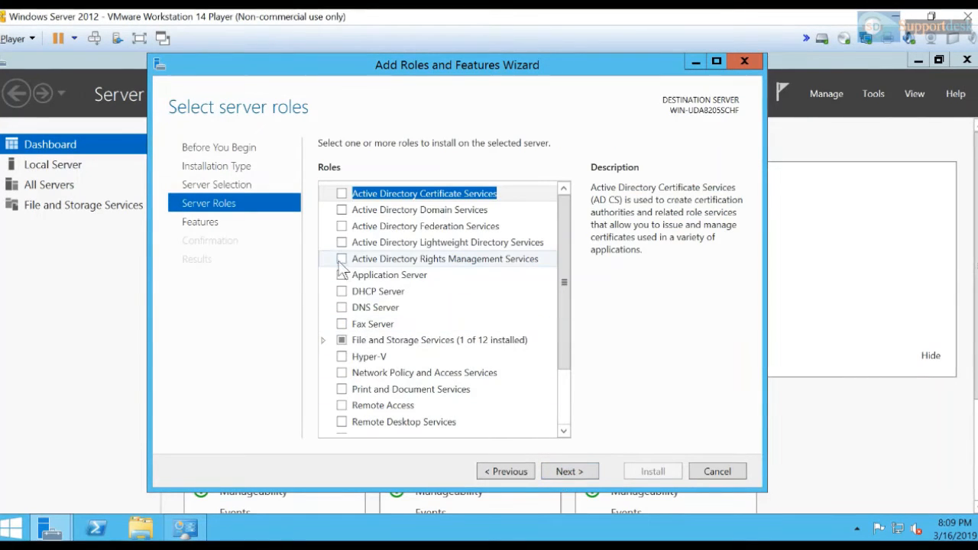
# Step: Select the Active Directory Domain Services role along with its required features and management tools
pyautogui.click(342, 209)
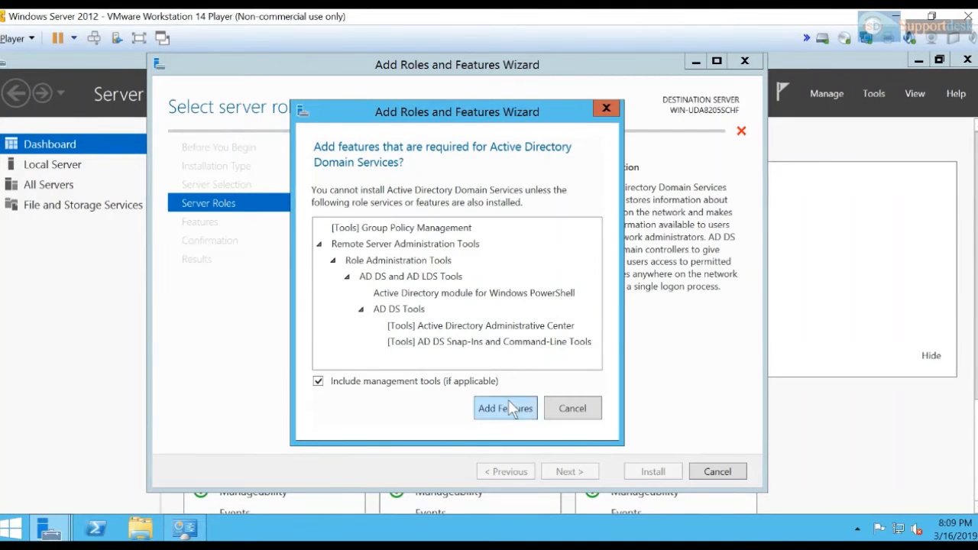
pyautogui.click(508, 408)
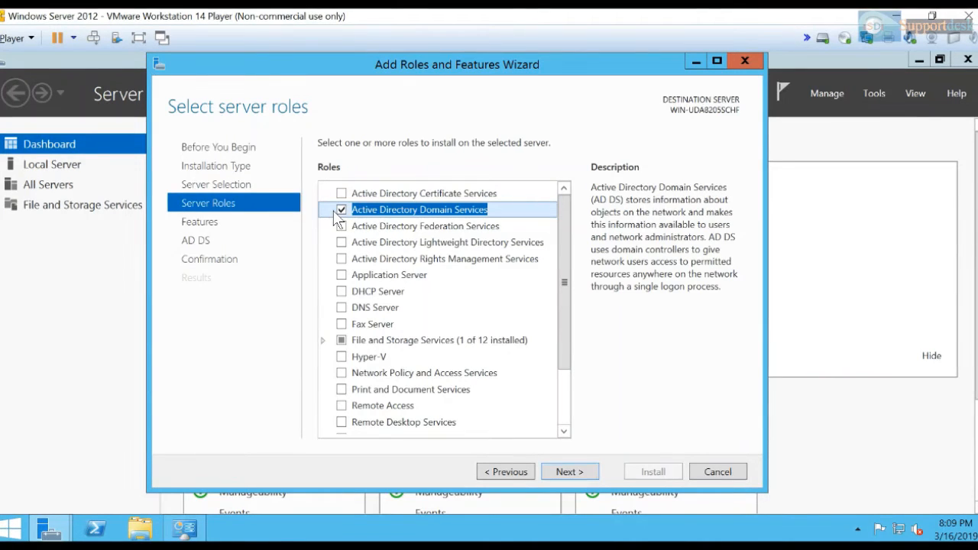
pyautogui.click(340, 211)
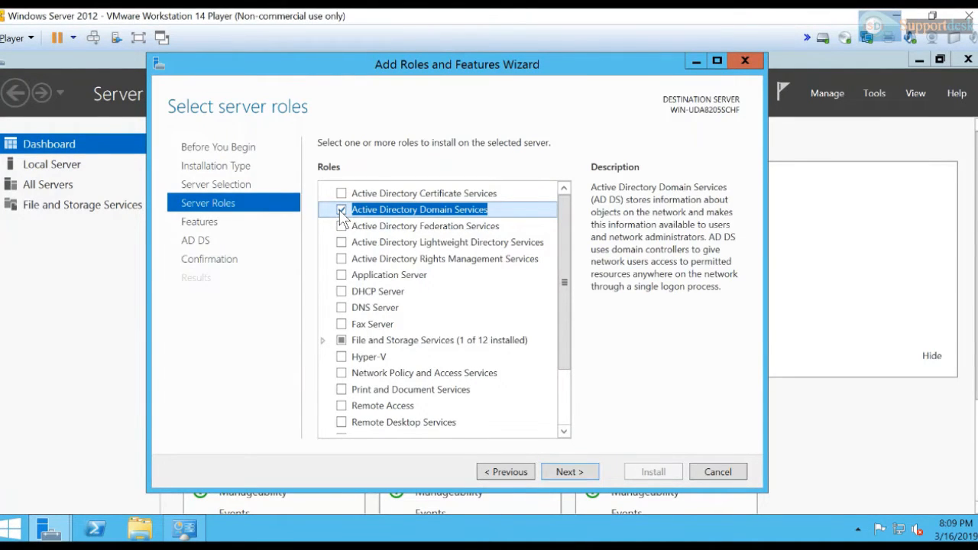
pyautogui.click(340, 211)
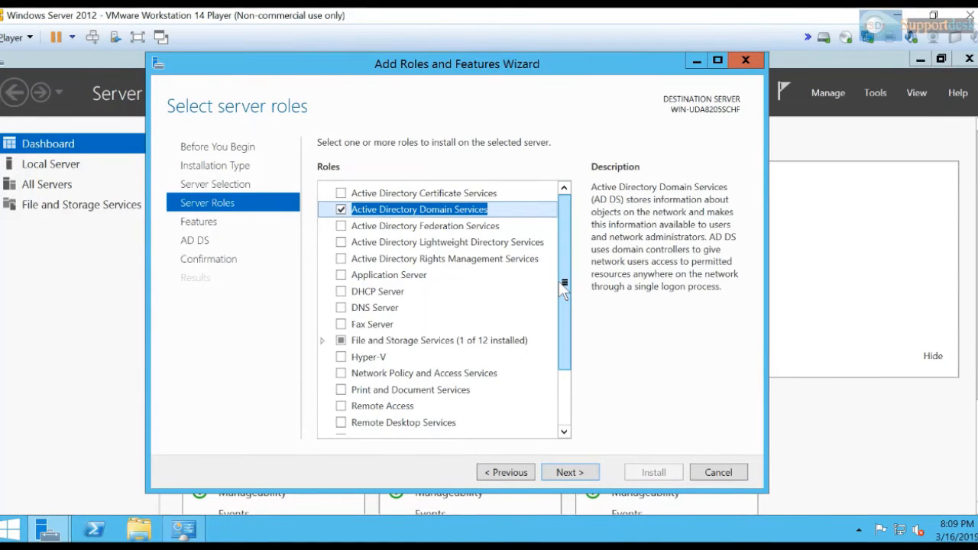
# Step: Add the Web Server (IIS) role with its management tools and continue to the feature selection
pyautogui.moveTo(561, 284); pyautogui.dragTo(565, 370)
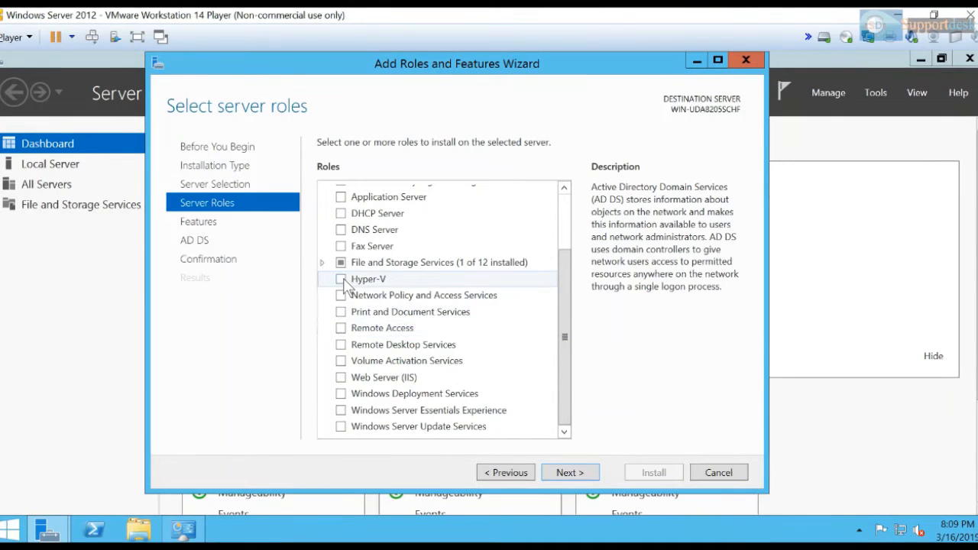
pyautogui.click(341, 378)
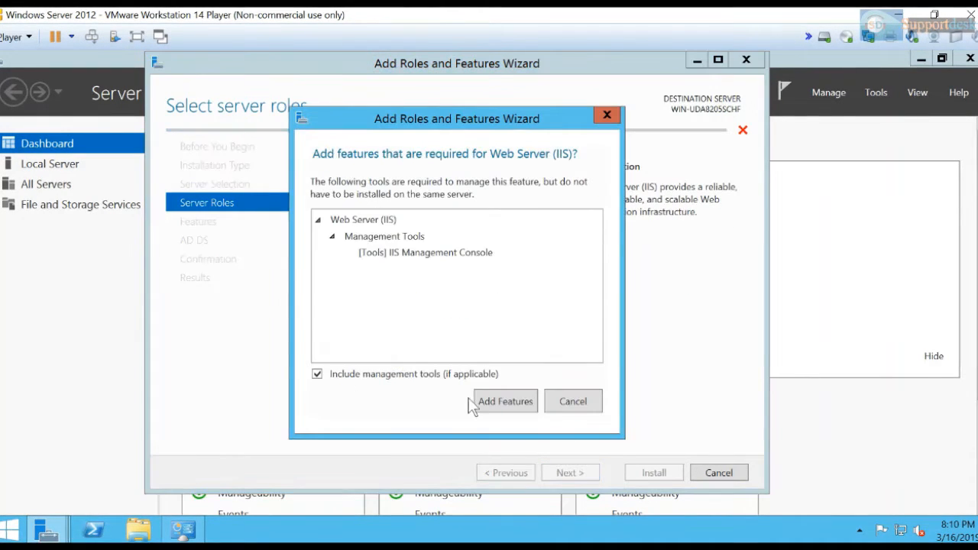
pyautogui.click(476, 402)
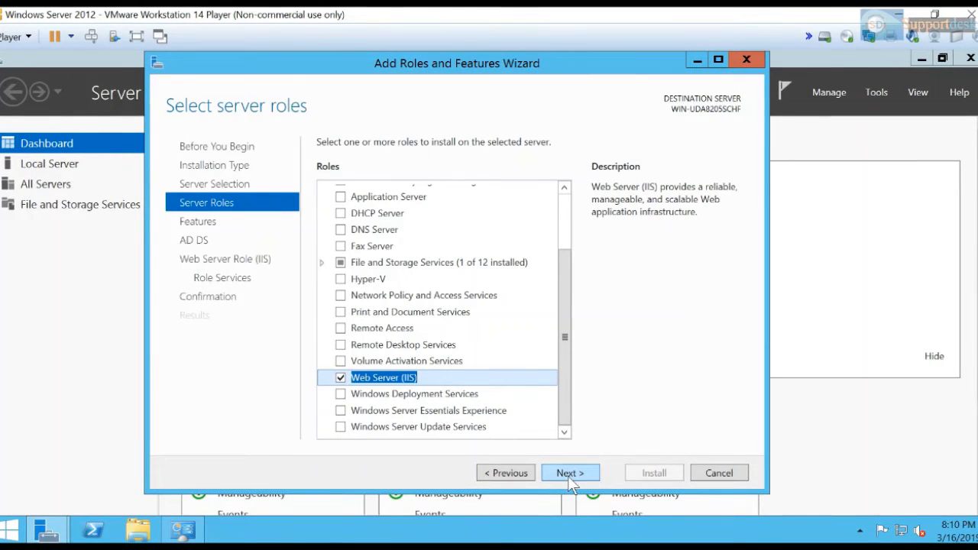
pyautogui.click(567, 473)
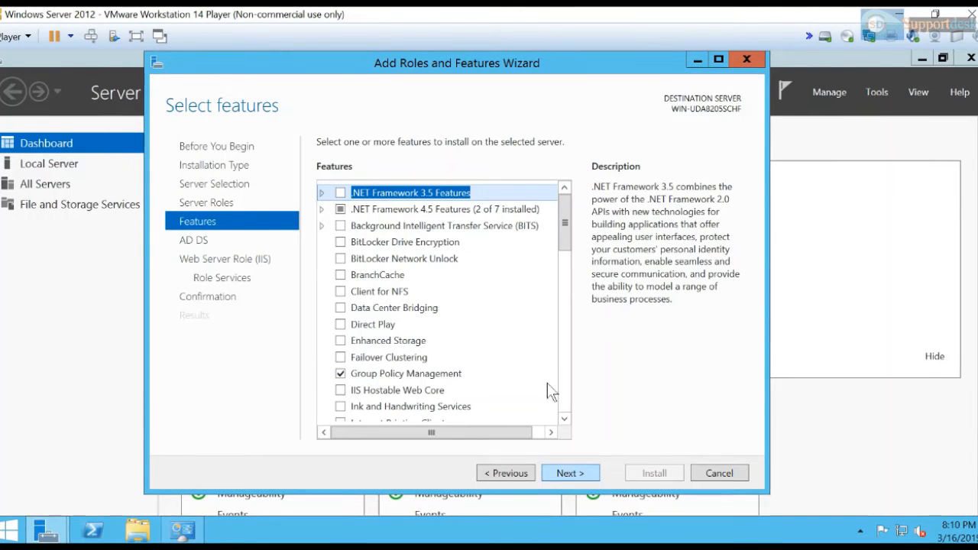
# Step: Select the Telnet Client feature for installation and accept the feature selection
pyautogui.moveTo(564, 220); pyautogui.dragTo(578, 371)
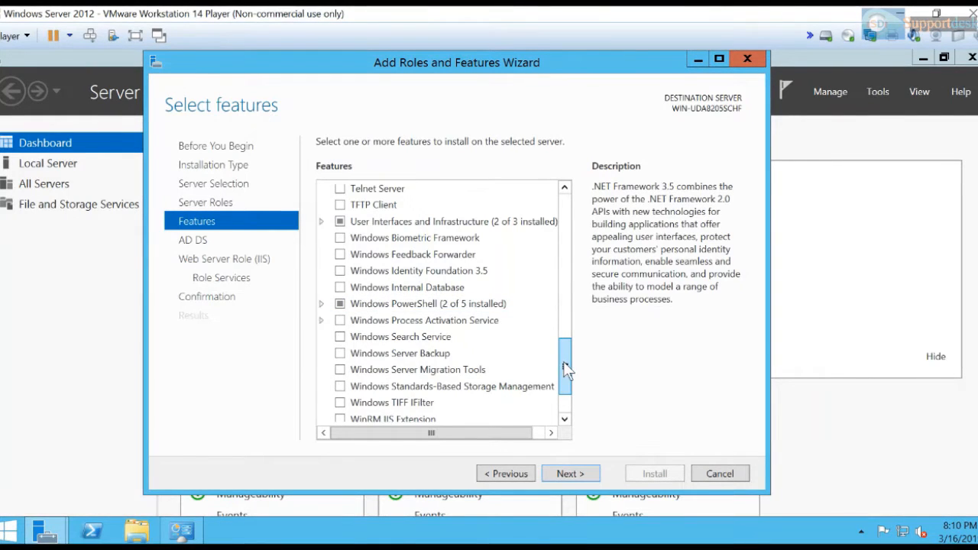
pyautogui.moveTo(563, 369); pyautogui.dragTo(567, 317)
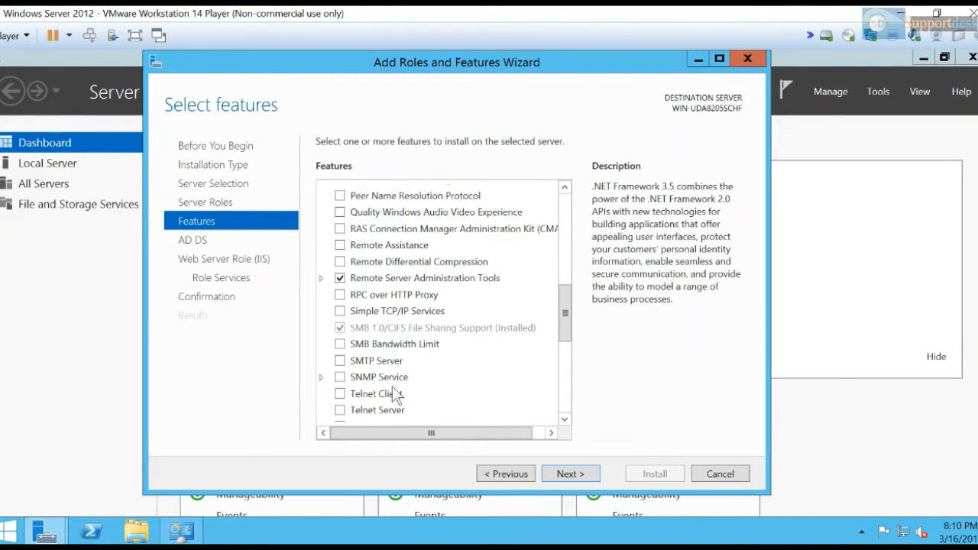
pyautogui.click(339, 393)
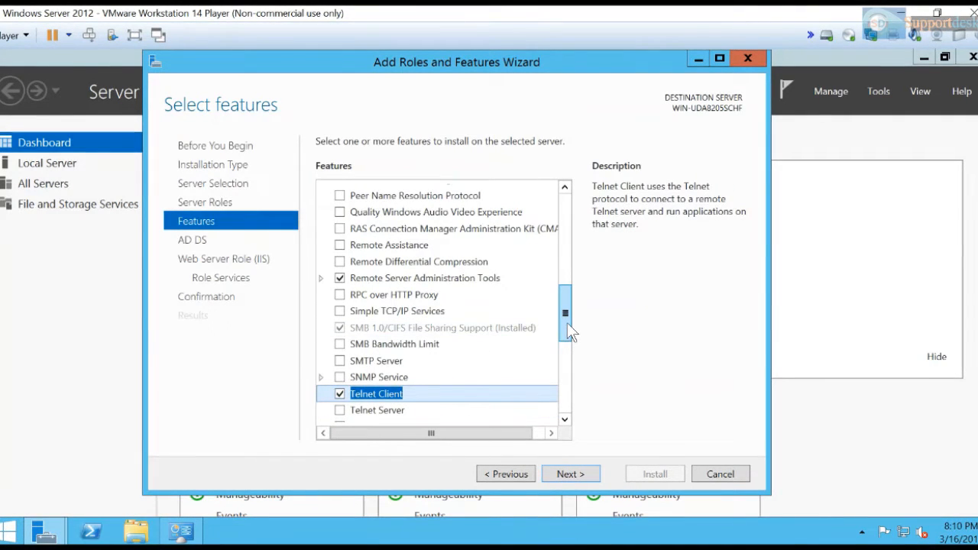
pyautogui.moveTo(567, 322); pyautogui.dragTo(573, 228)
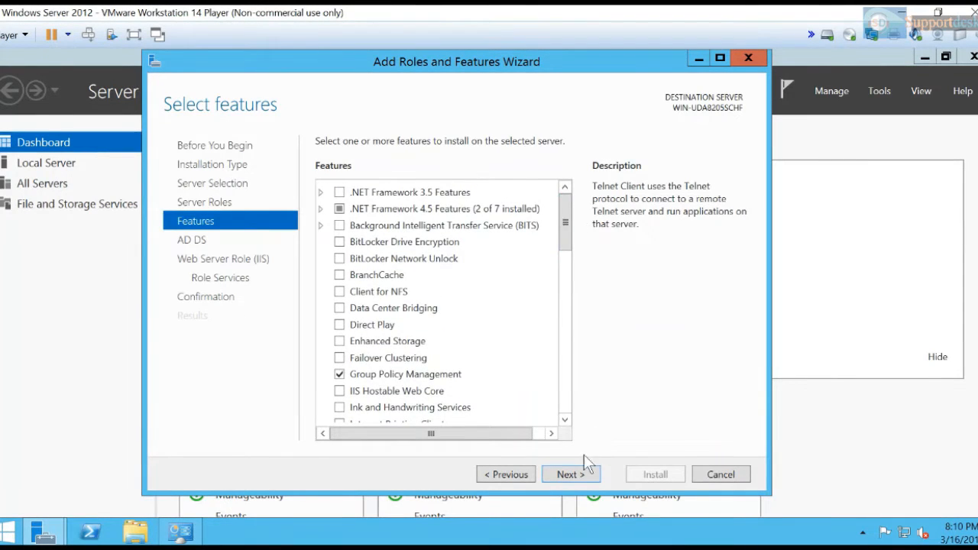
pyautogui.click(569, 473)
# Step: Install the selected roles and features with the default IIS role services, closing the wizard once installation finishes
pyautogui.click(569, 473)
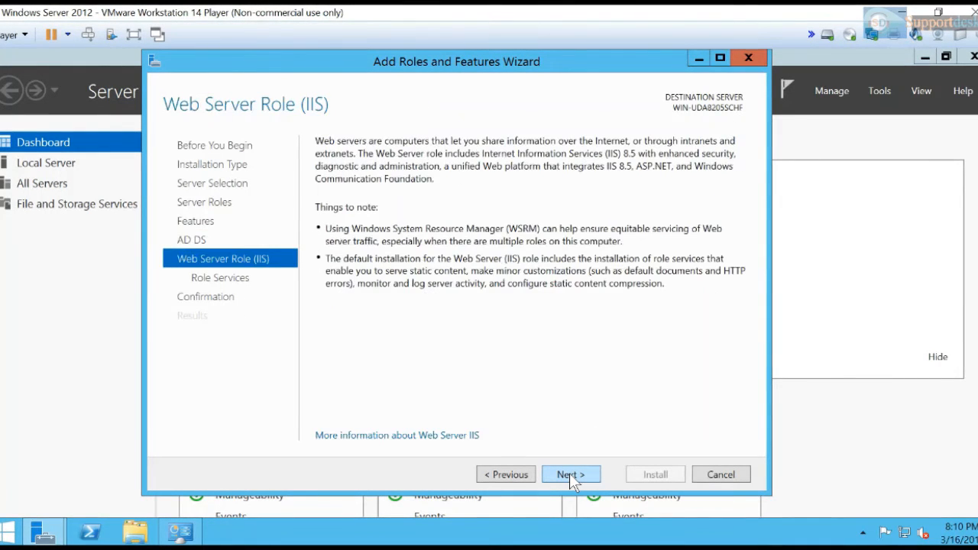
pyautogui.click(569, 473)
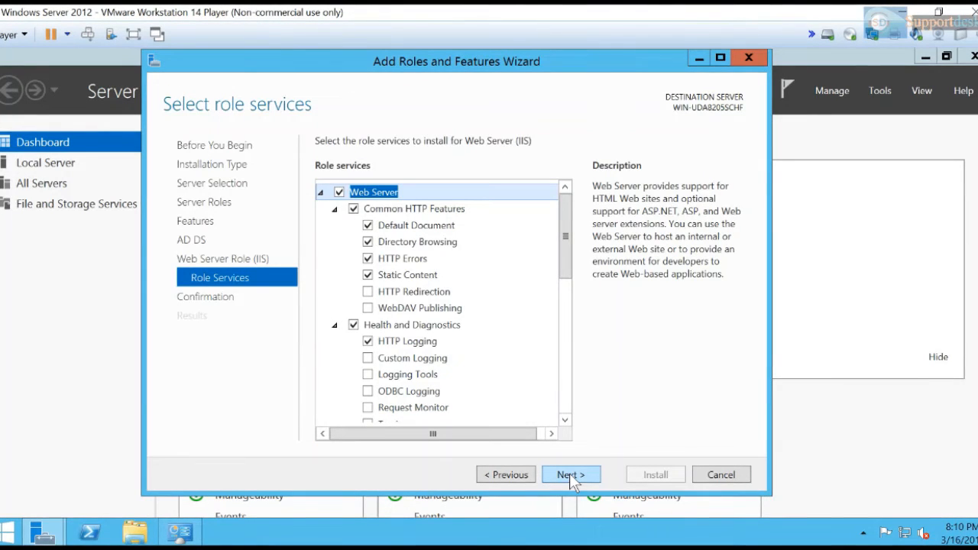
pyautogui.click(572, 476)
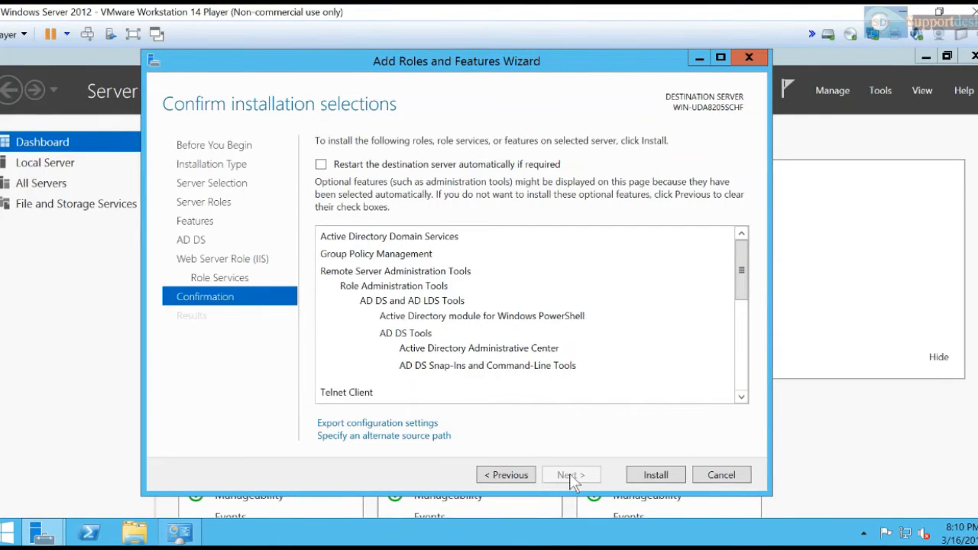
pyautogui.click(662, 475)
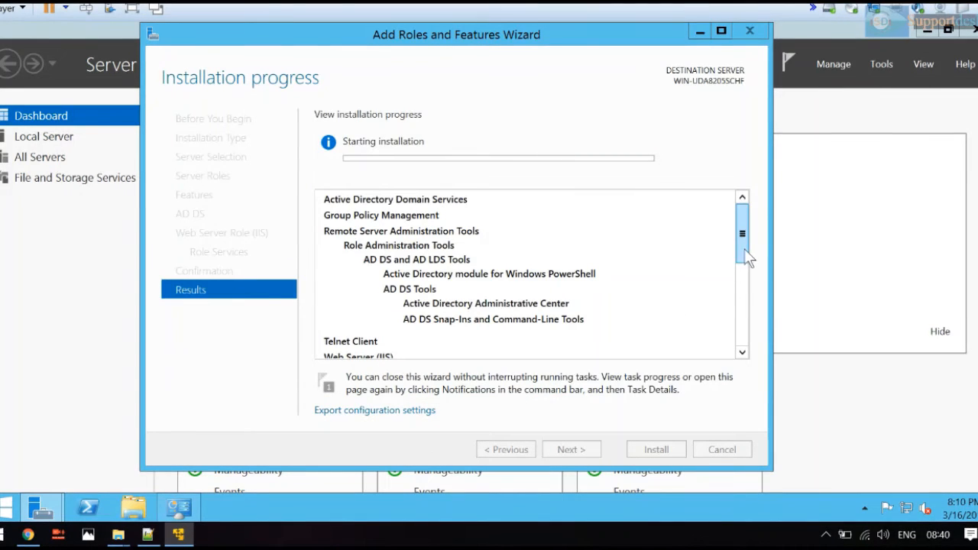
pyautogui.moveTo(745, 249); pyautogui.dragTo(748, 362)
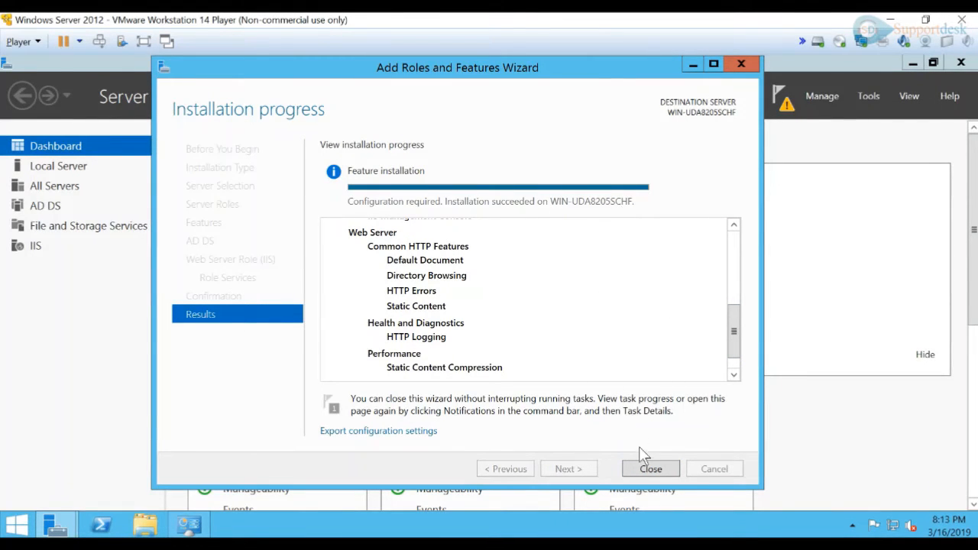
pyautogui.click(650, 471)
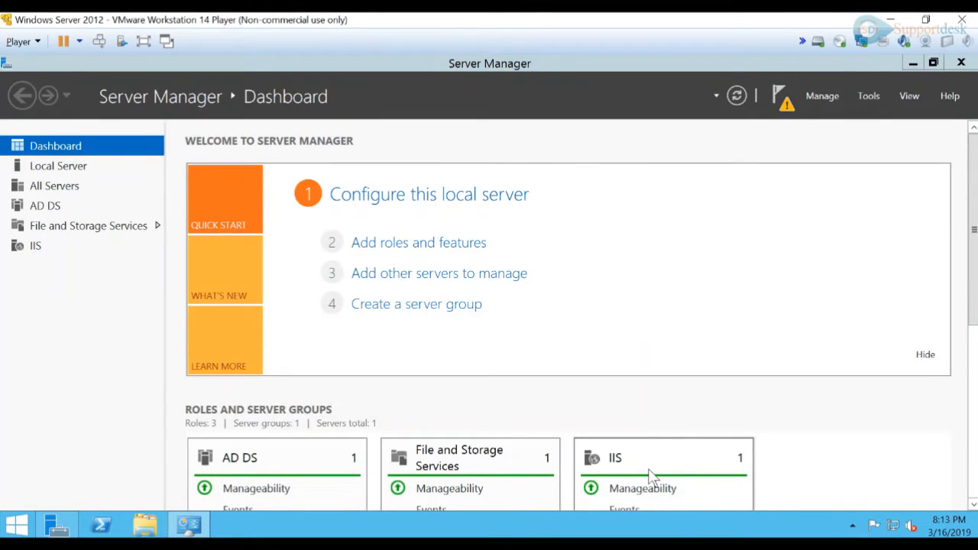
# Step: Start promoting this server to a domain controller from the AD DS post-deployment configuration task
pyautogui.click(52, 211)
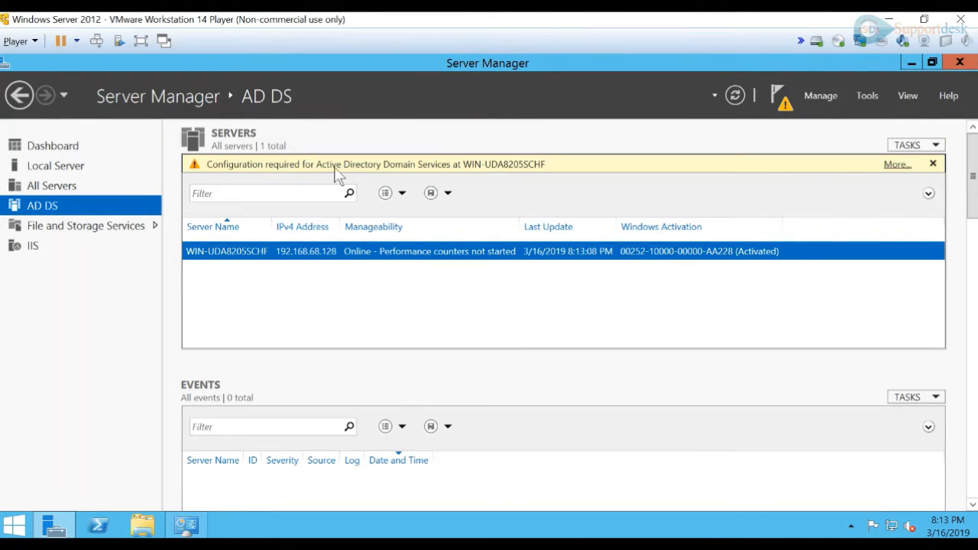
pyautogui.click(899, 165)
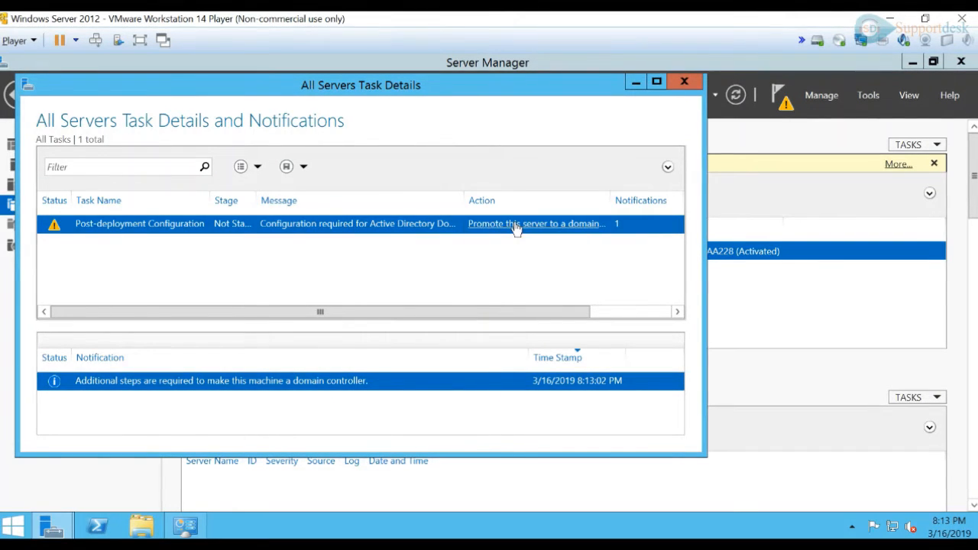
pyautogui.click(516, 226)
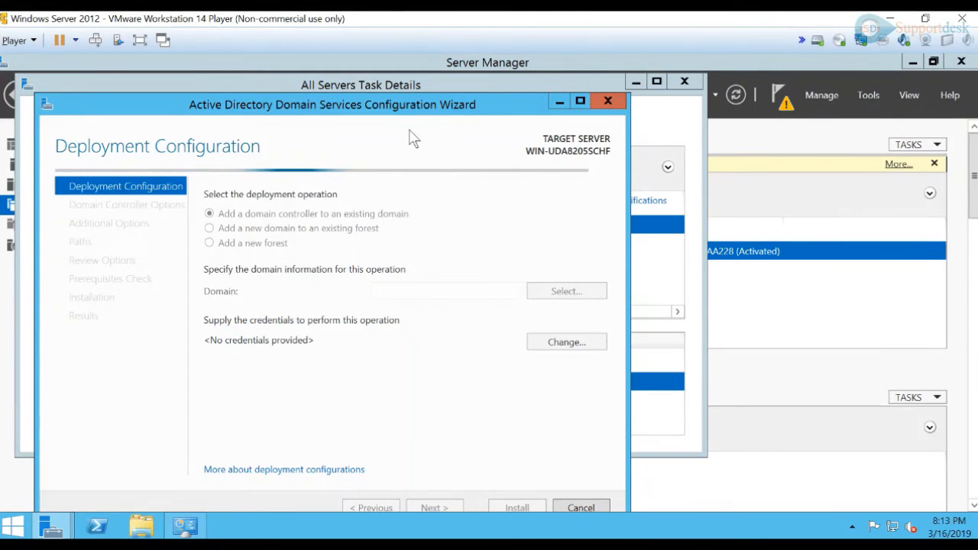
pyautogui.moveTo(374, 105); pyautogui.dragTo(447, 94)
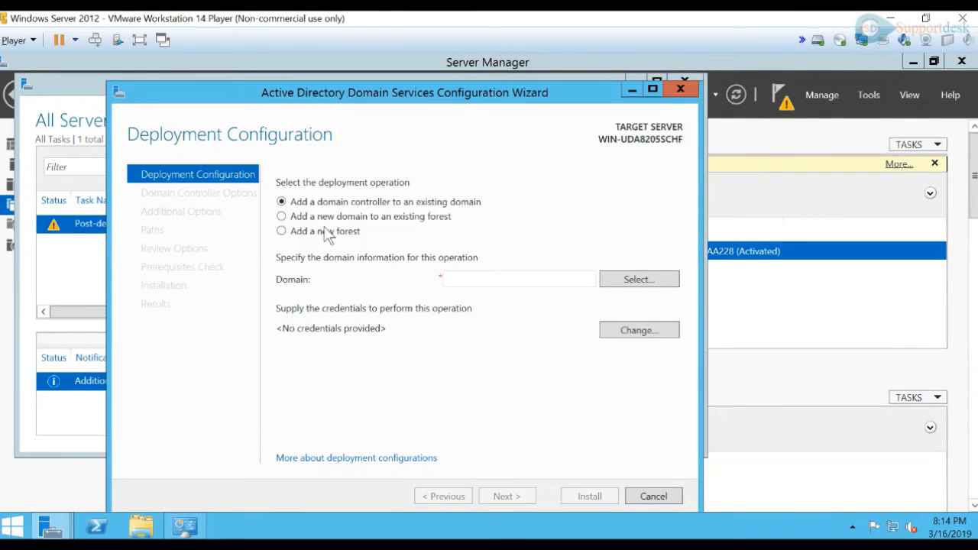
# Step: Choose to add a new forest with the root domain name support.com and continue to the domain controller options
pyautogui.click(319, 240)
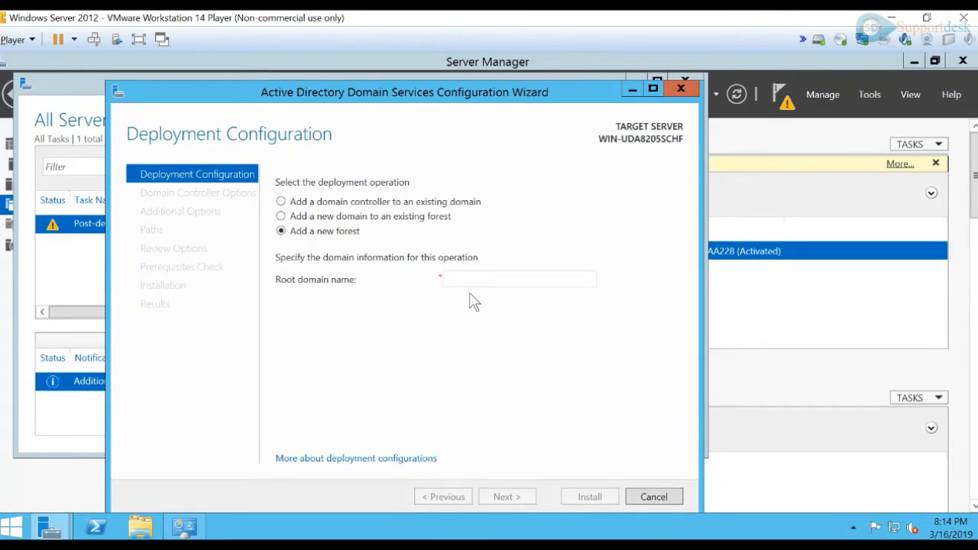
pyautogui.click(488, 284)
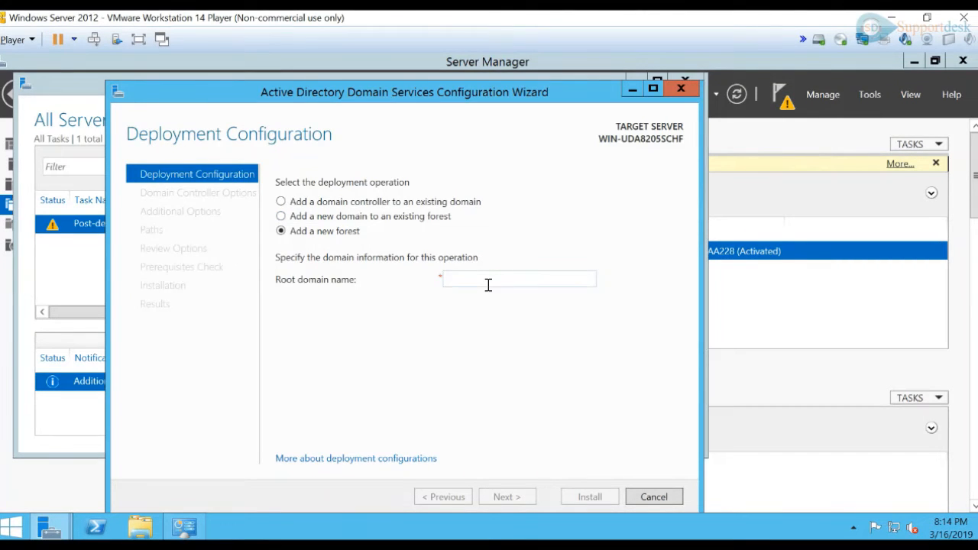
pyautogui.write('s')
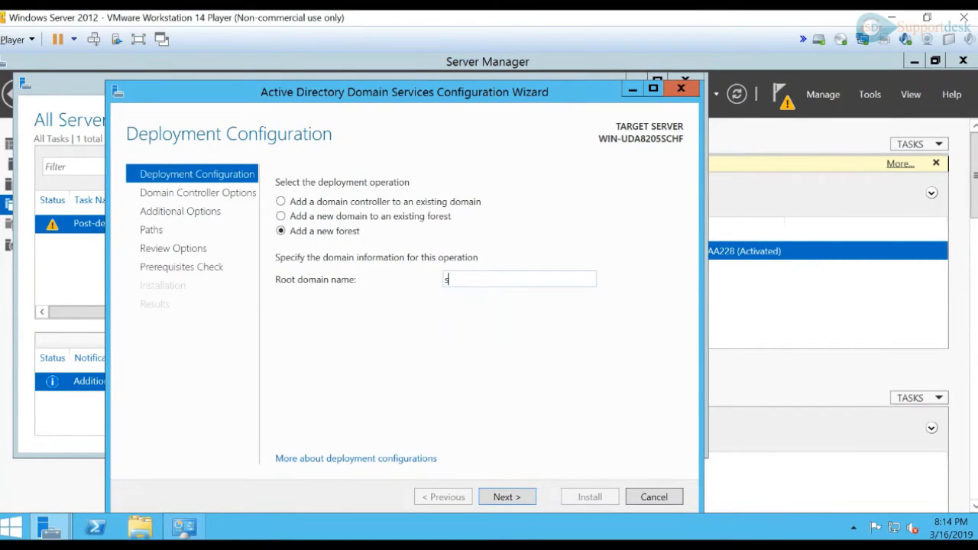
pyautogui.write('upport.com')
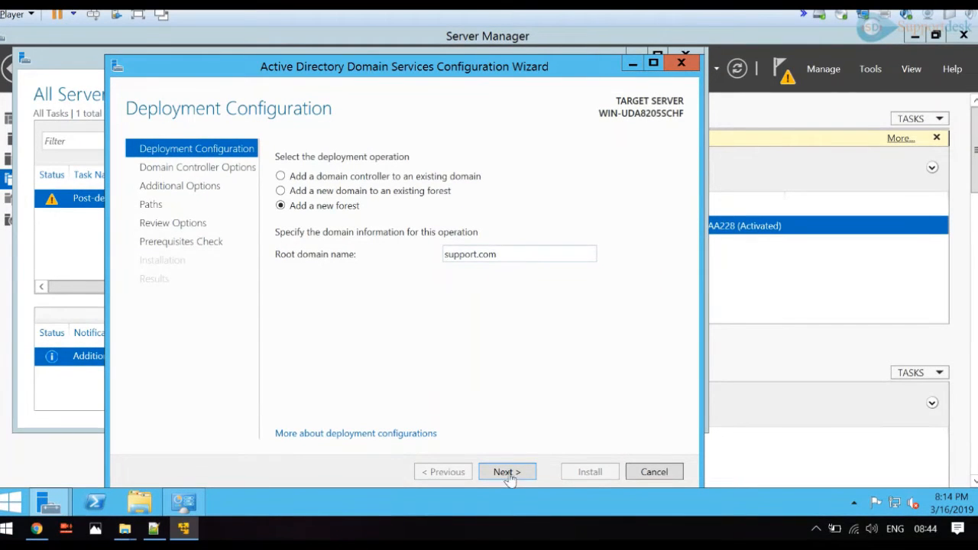
pyautogui.click(508, 471)
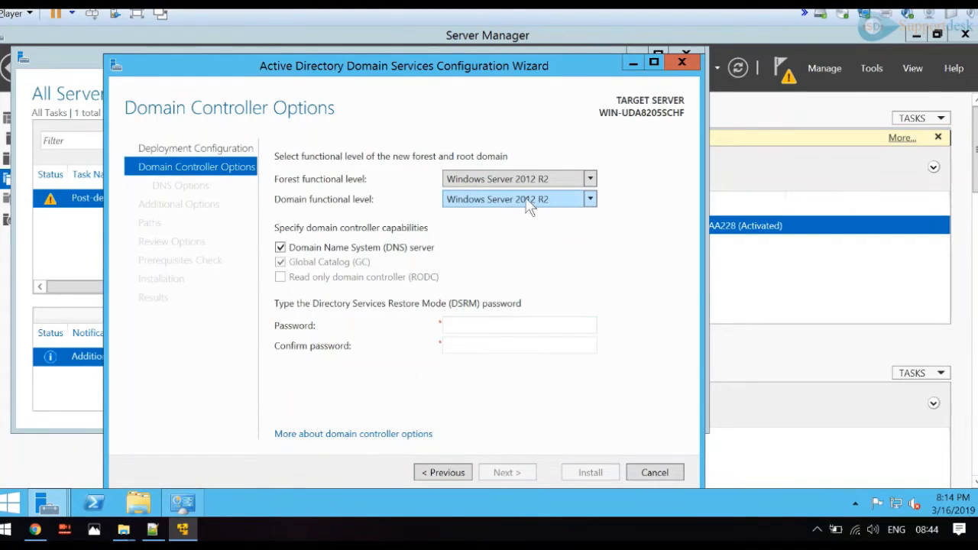
# Step: Examine the available forest and domain functional levels, keeping Windows Server 2012 R2 selected for both
pyautogui.click(490, 181)
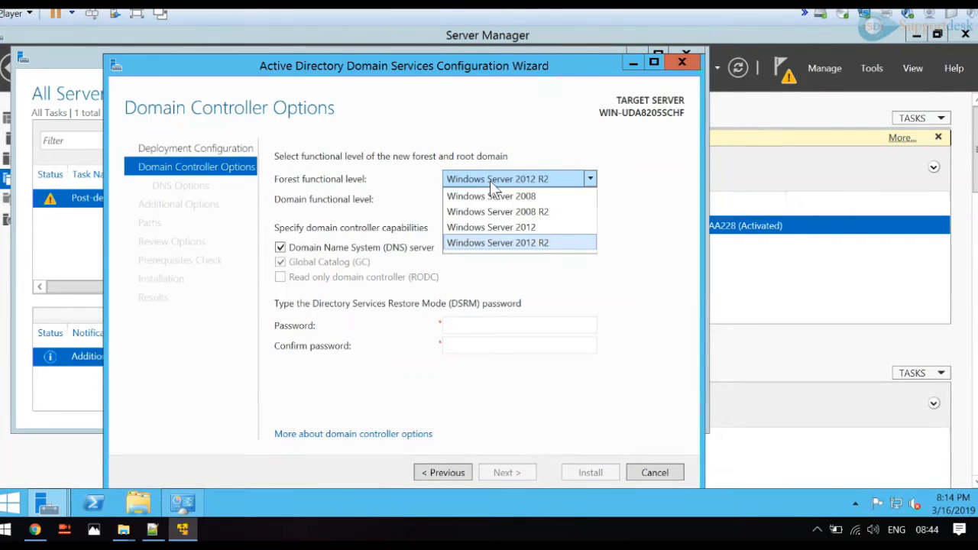
pyautogui.click(557, 244)
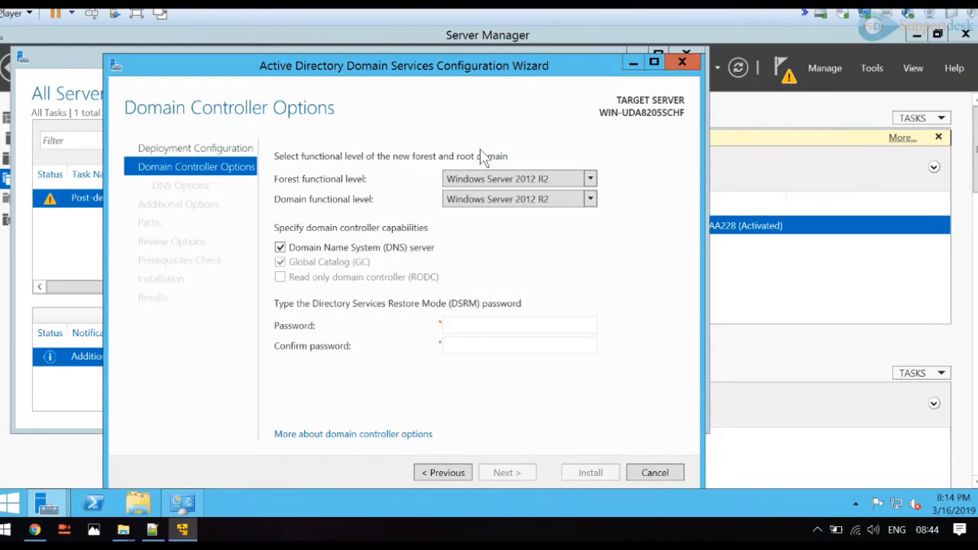
pyautogui.click(478, 200)
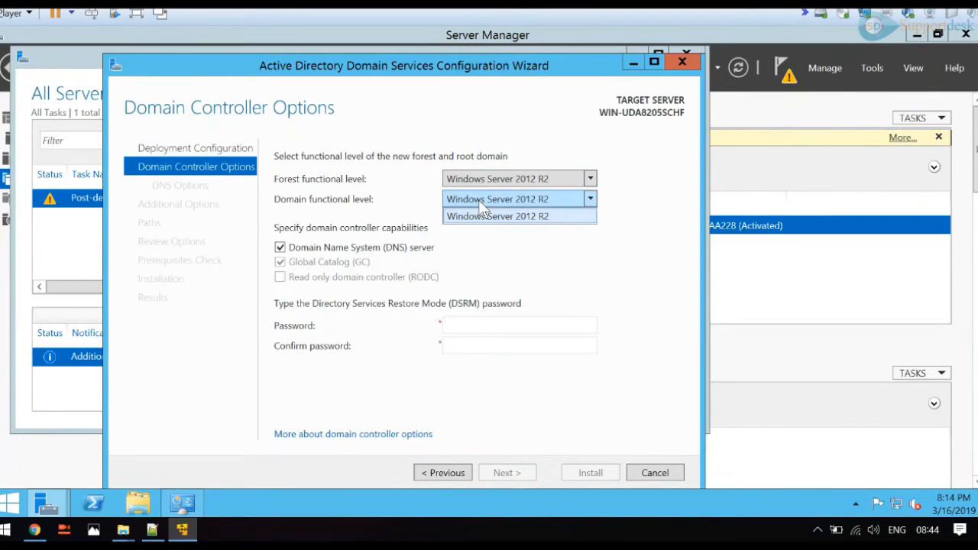
pyautogui.click(479, 202)
pyautogui.click(494, 183)
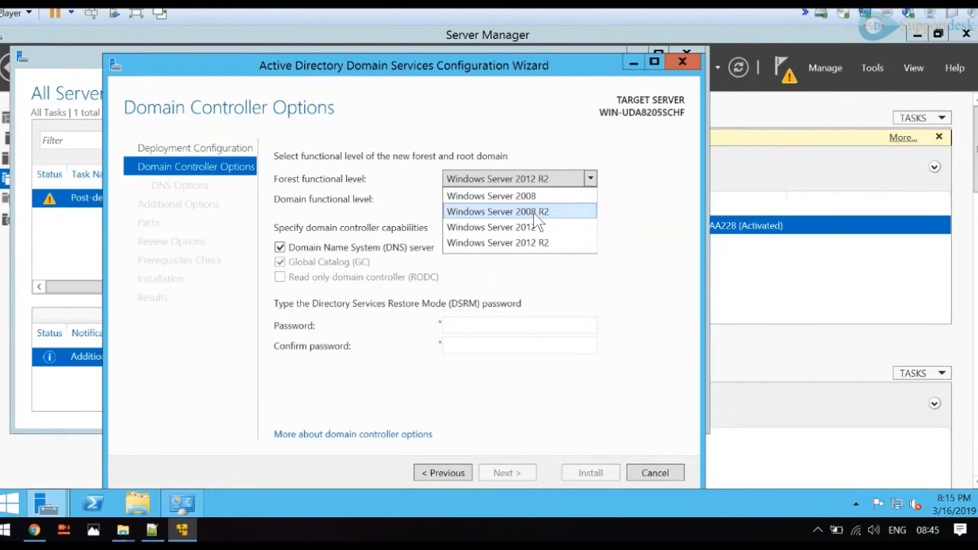
pyautogui.click(491, 181)
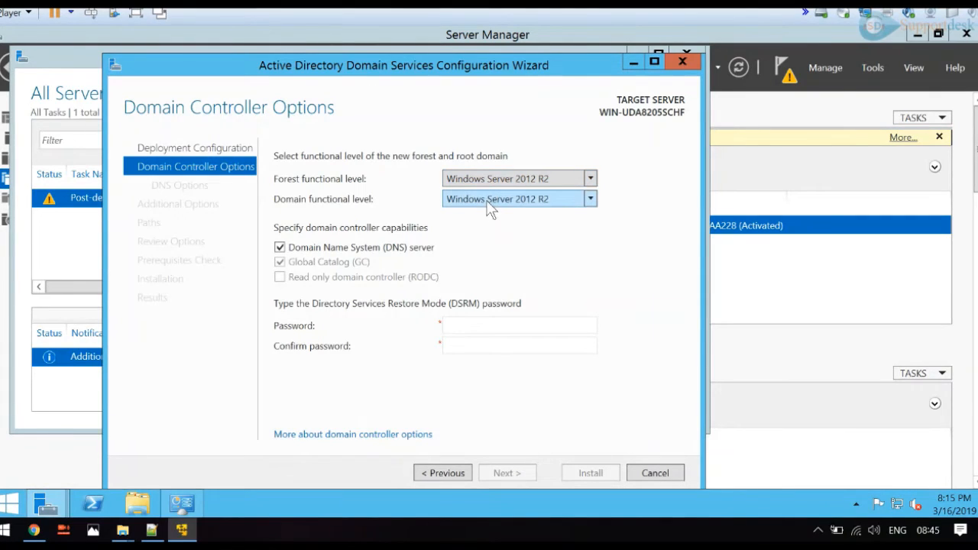
pyautogui.click(489, 200)
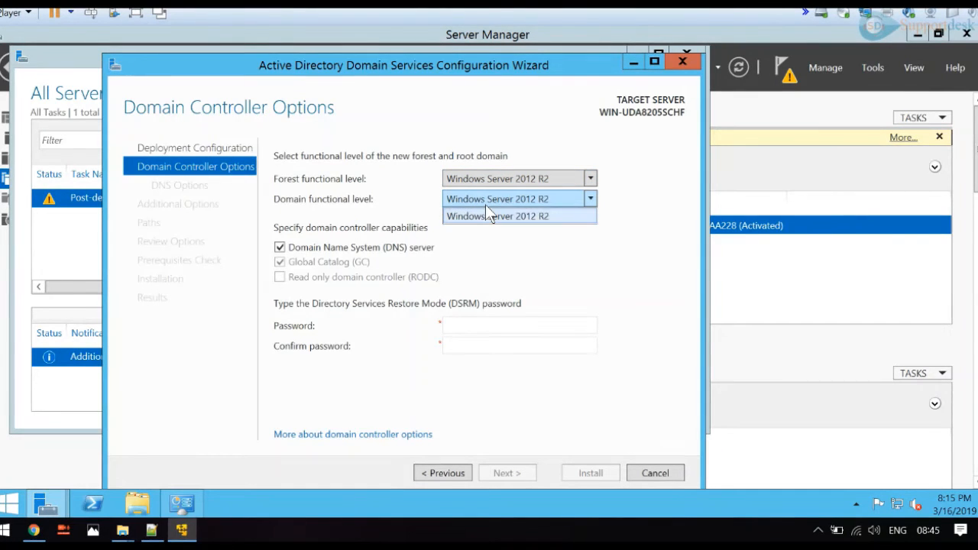
pyautogui.click(486, 208)
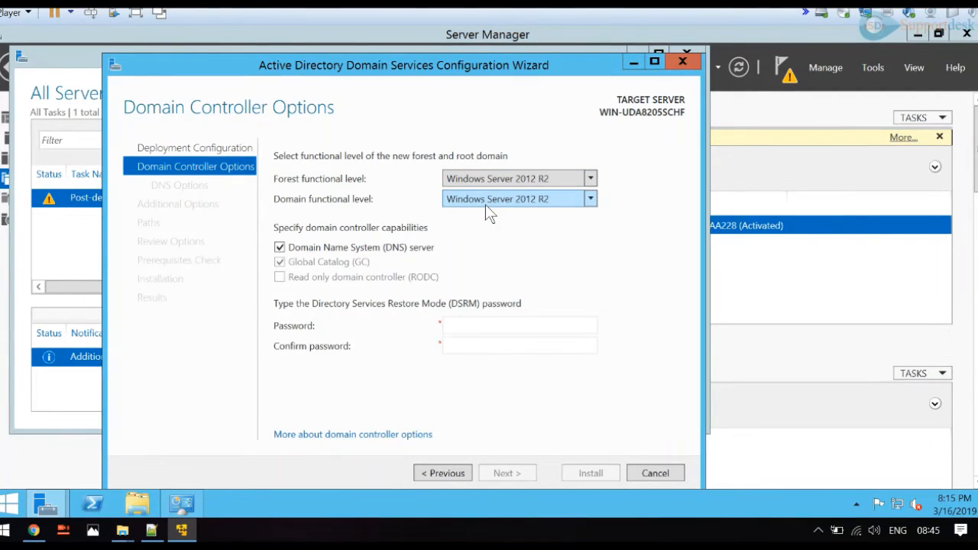
pyautogui.click(485, 204)
pyautogui.click(485, 204)
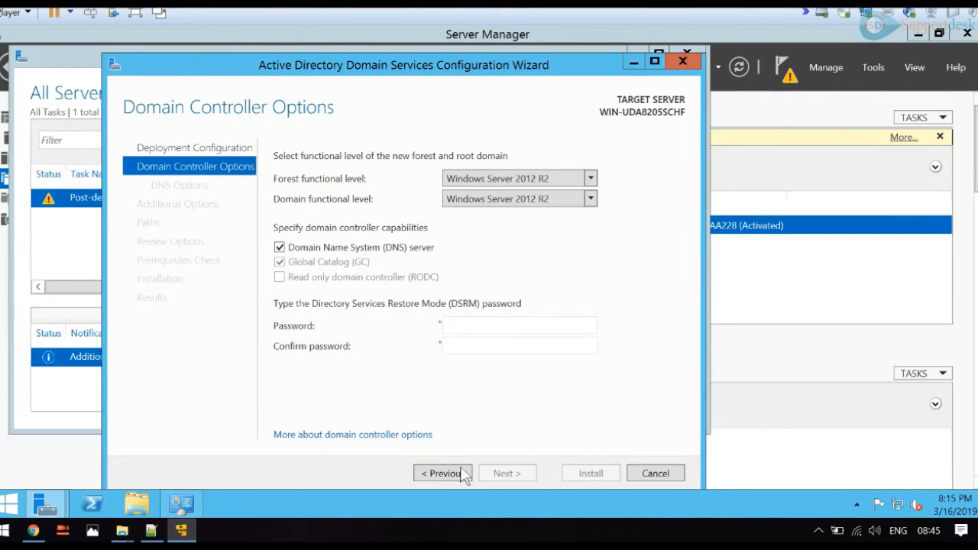
# Step: Enter and confirm the Directory Services Restore Mode password, and continue through the DNS options without creating a delegation
pyautogui.click(524, 333)
pyautogui.write('*******')
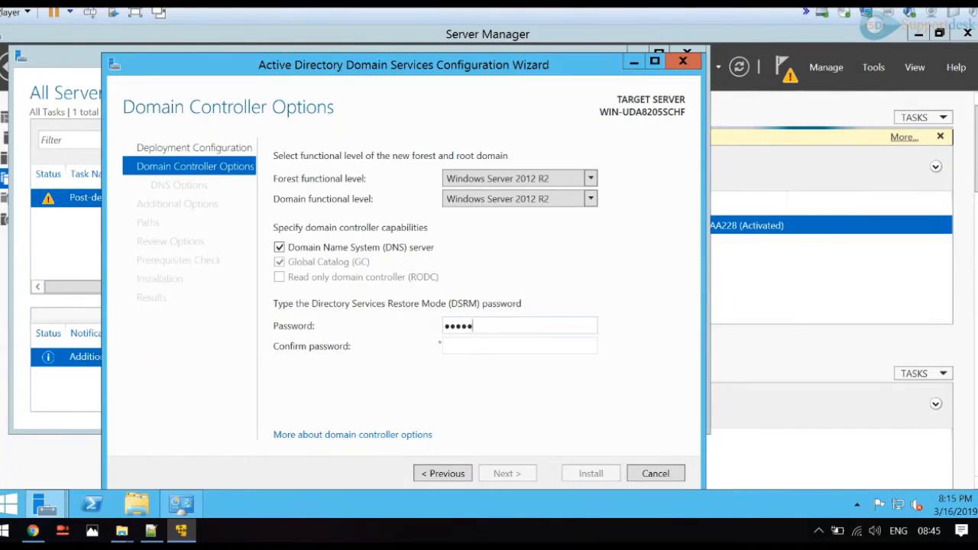
pyautogui.press('Tab')
pyautogui.write('**')
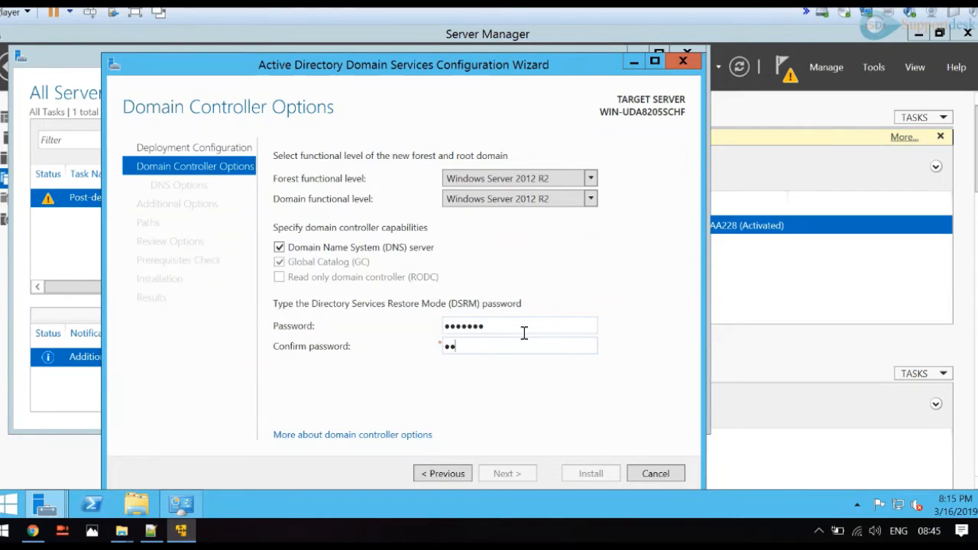
pyautogui.write('*****')
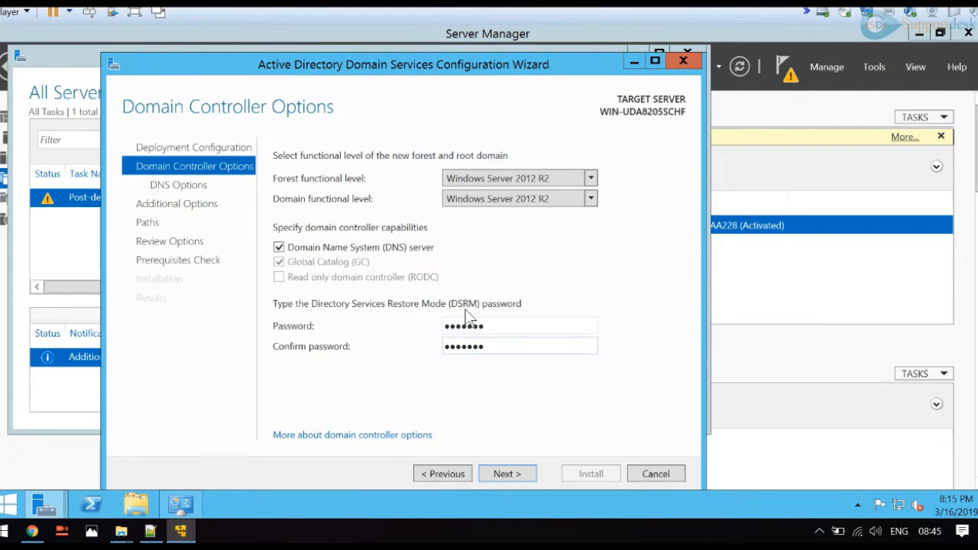
pyautogui.click(520, 472)
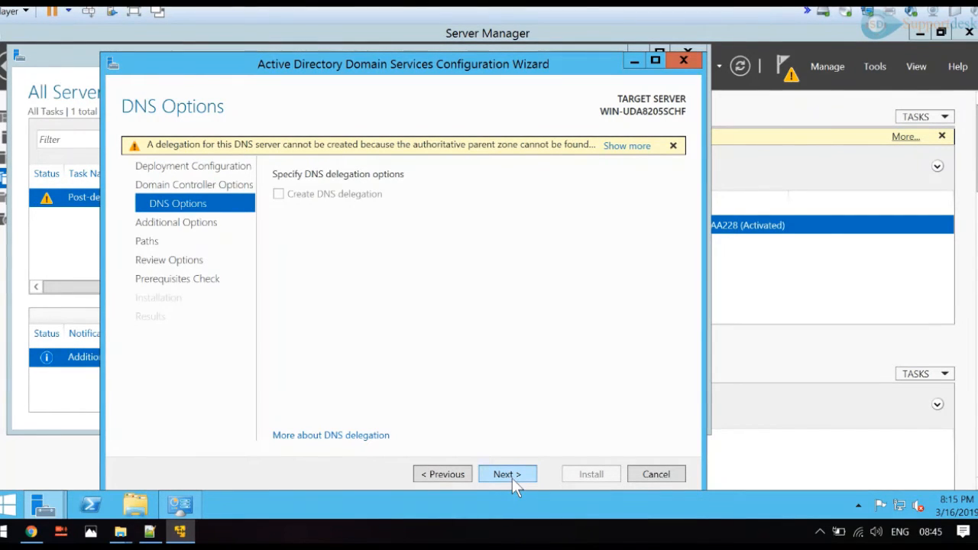
pyautogui.click(506, 475)
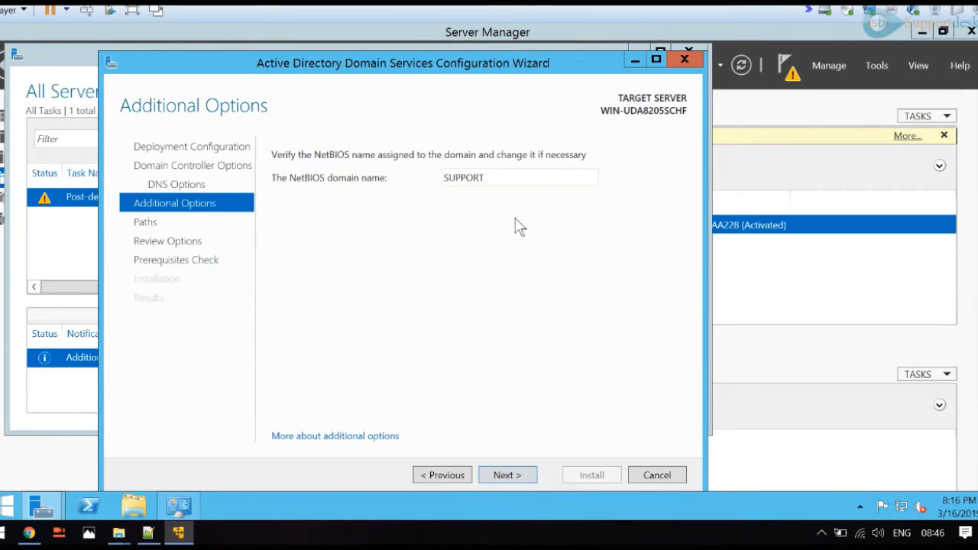
# Step: Set the NetBIOS domain name to support and continue to the AD DS paths
pyautogui.doubleClick(490, 177)
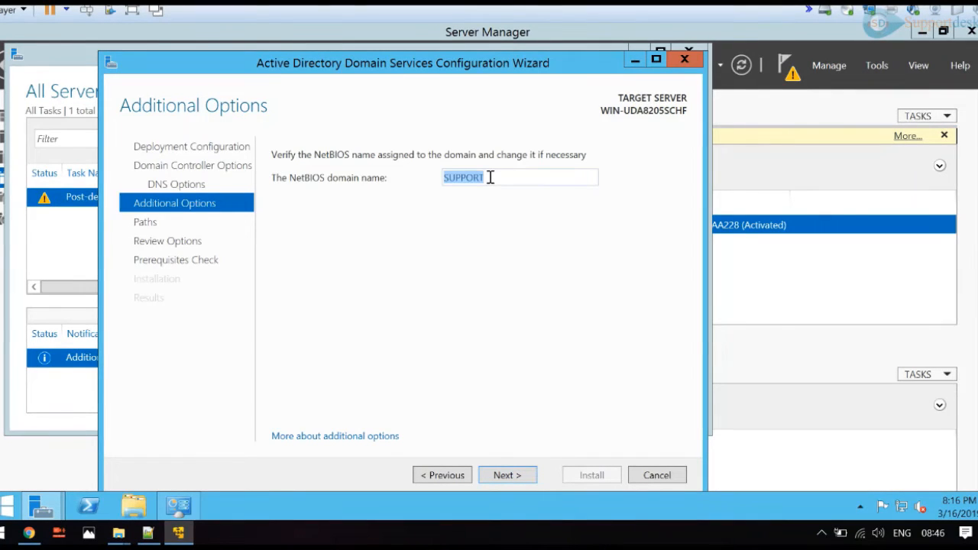
pyautogui.write('desk')
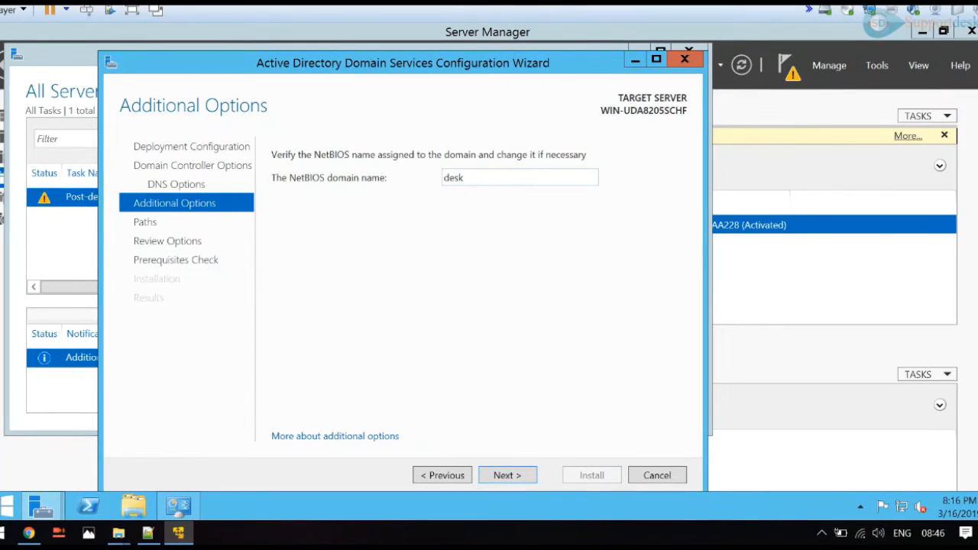
pyautogui.press('BackSpace')
pyautogui.write('suppo')
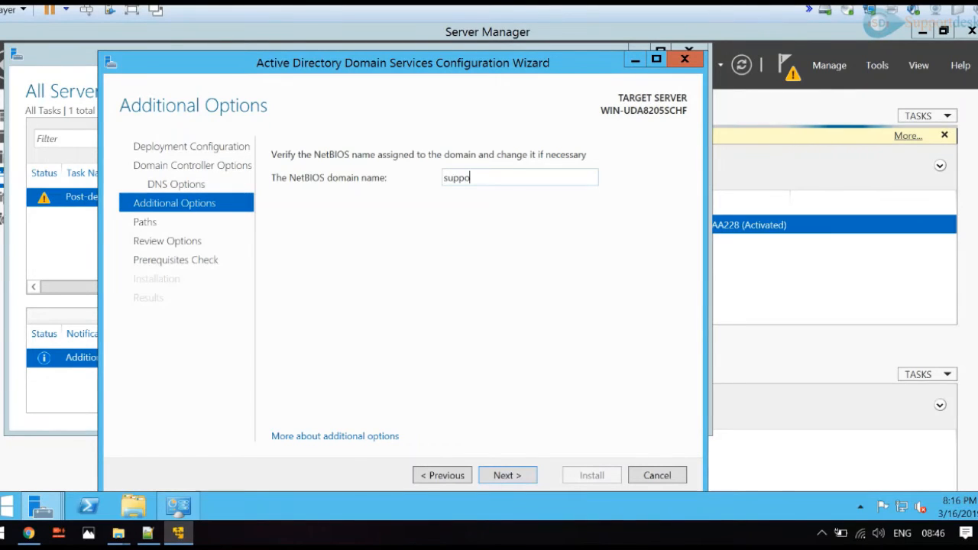
pyautogui.write('rt')
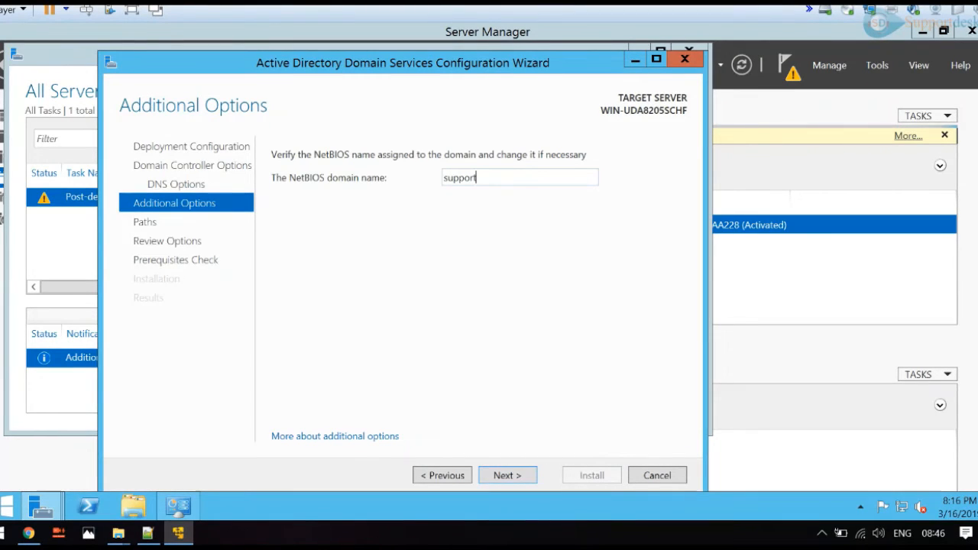
pyautogui.click(517, 476)
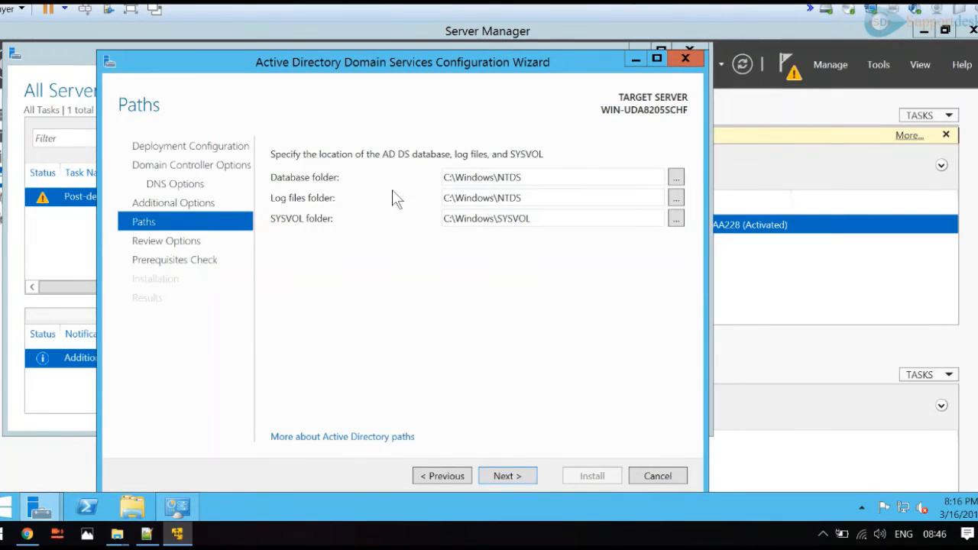
# Step: Accept the default database, log files and SYSVOL folders, and review the selected options before proceeding to the prerequisites check
pyautogui.click(532, 181)
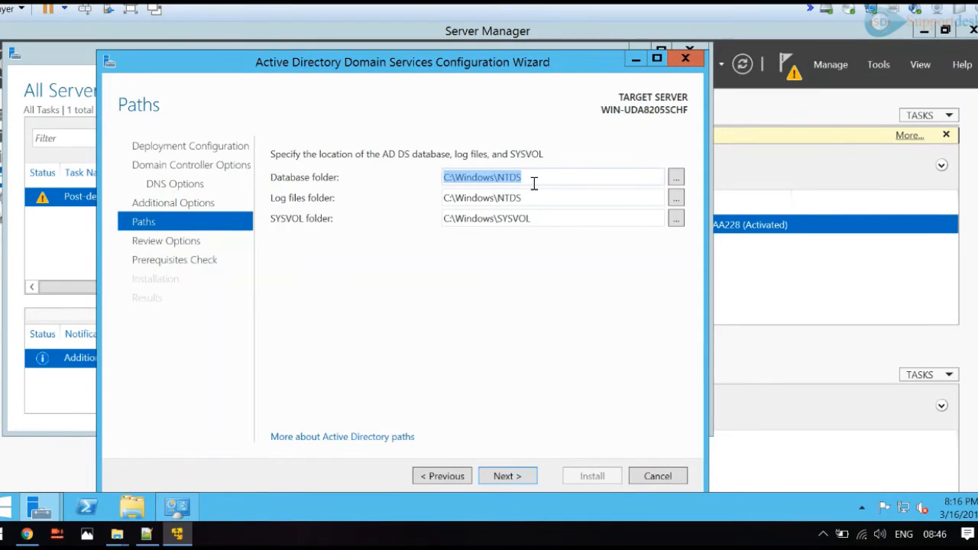
pyautogui.click(534, 183)
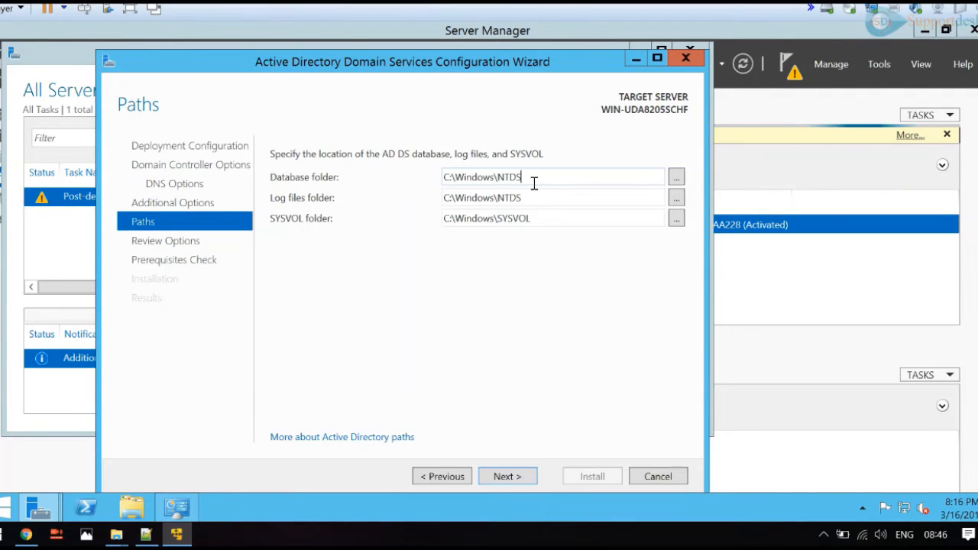
pyautogui.doubleClick(513, 222)
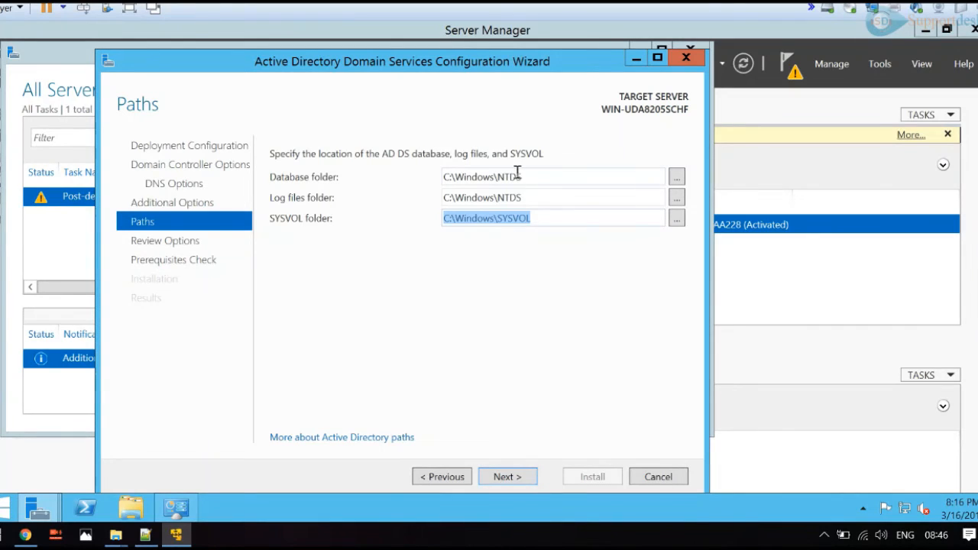
pyautogui.click(505, 474)
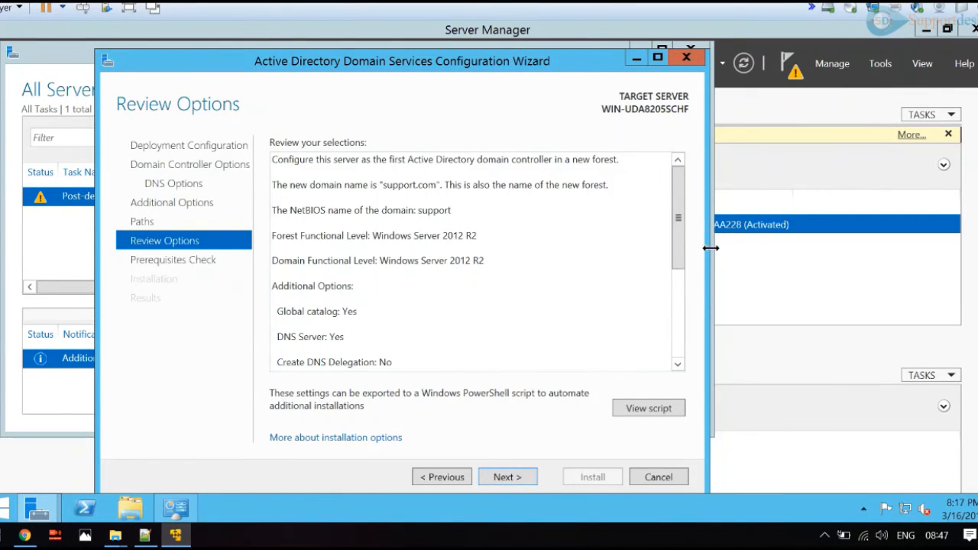
pyautogui.moveTo(679, 232); pyautogui.dragTo(680, 359)
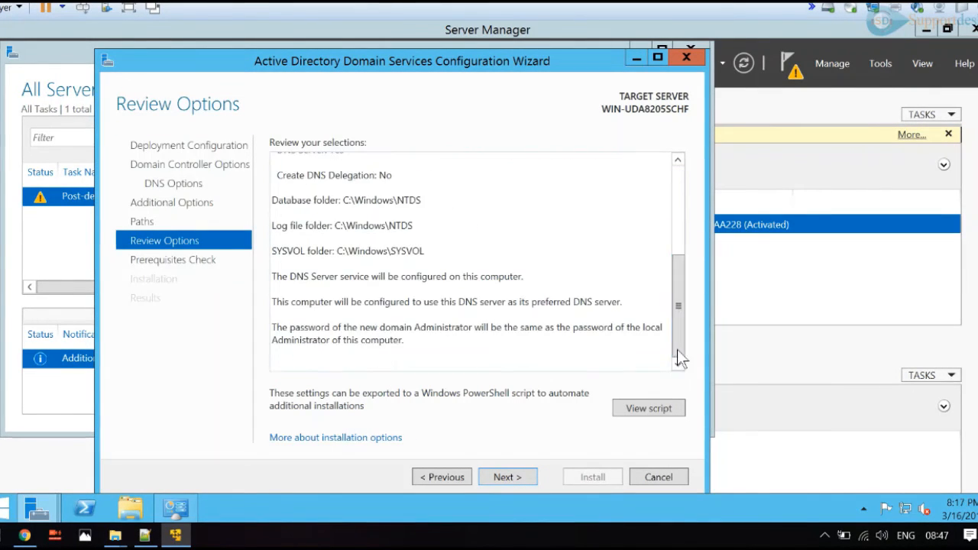
pyautogui.click(510, 478)
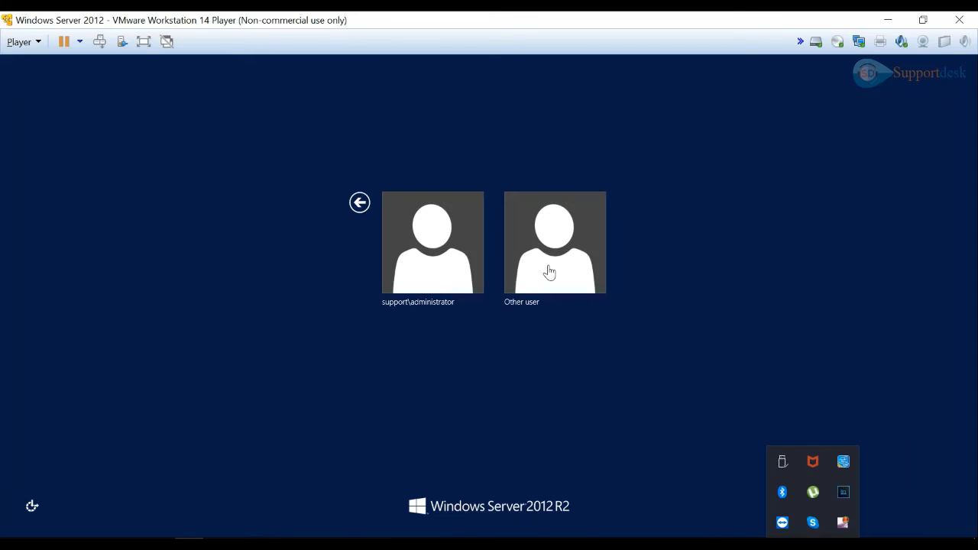
# Step: Sign in to the restarted server as support\administrator with the account password
pyautogui.click(393, 243)
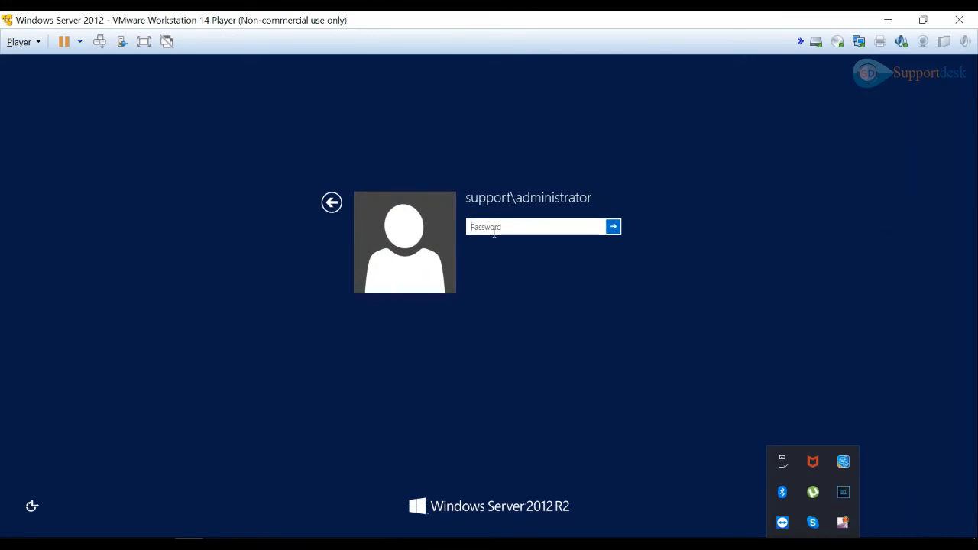
pyautogui.write('********')
pyautogui.press('Return')
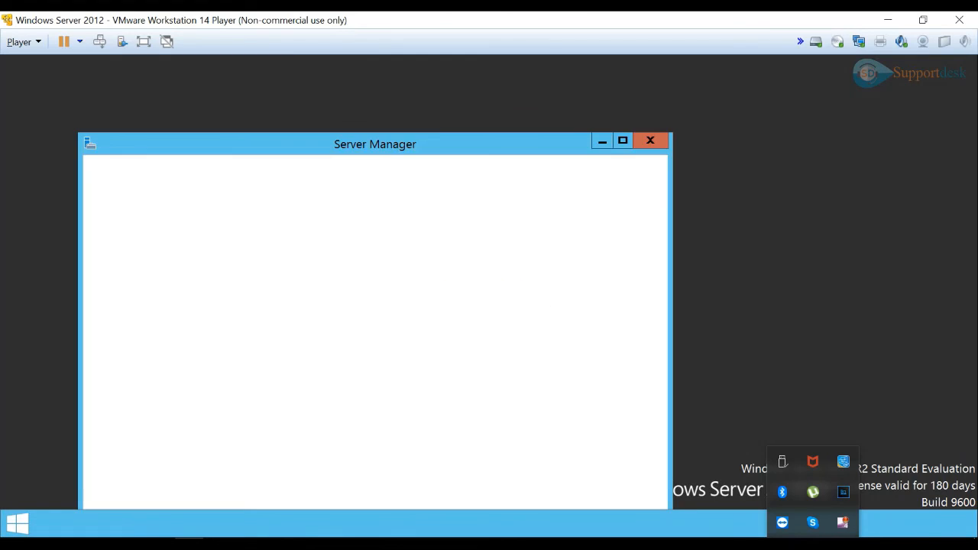
# Step: Maximize Server Manager and look through the IIS, AD DS and DNS role pages, ending on AD DS
pyautogui.doubleClick(527, 146)
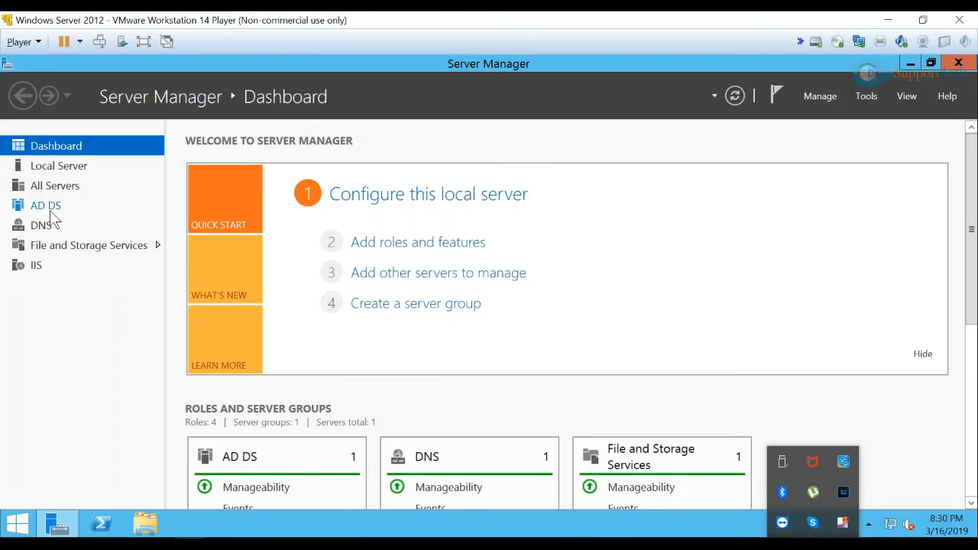
pyautogui.click(36, 265)
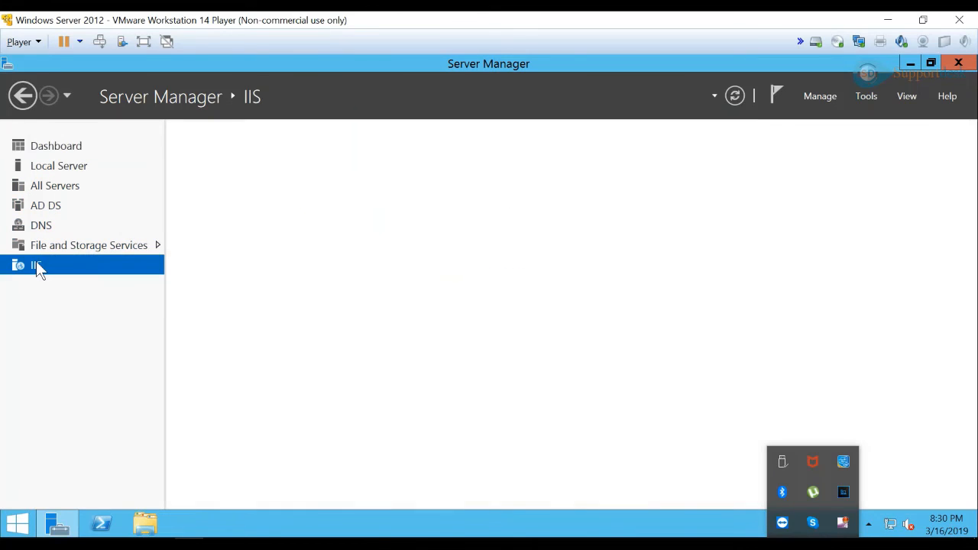
pyautogui.click(43, 204)
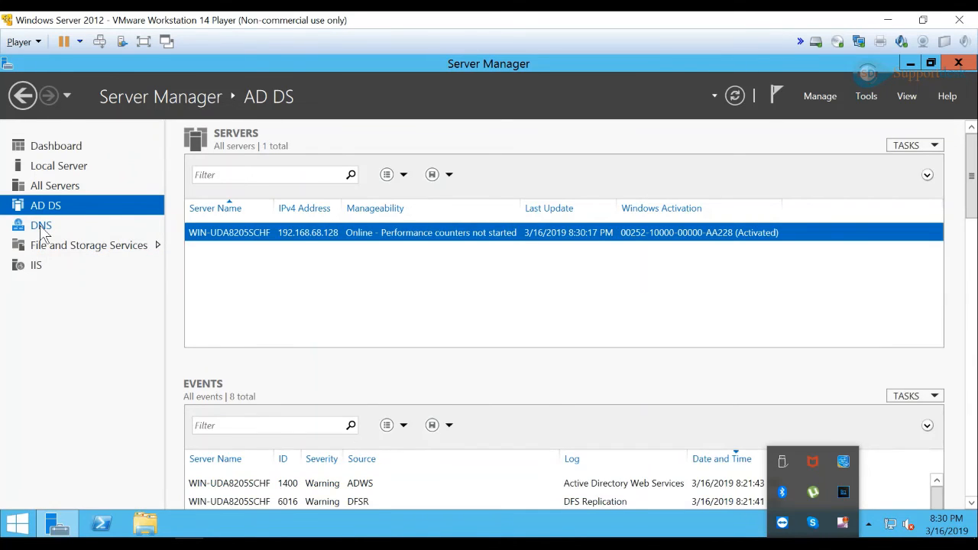
pyautogui.click(40, 226)
pyautogui.click(47, 207)
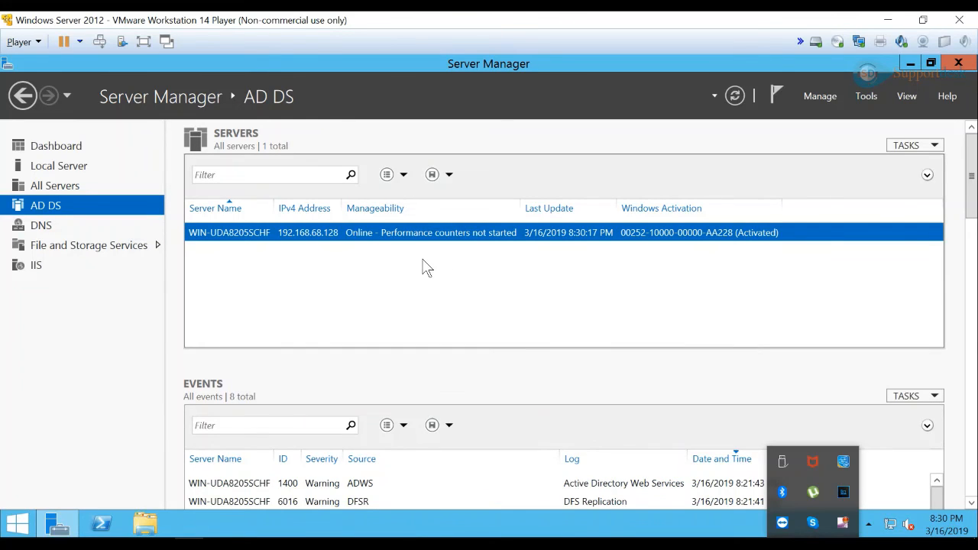
# Step: Open Administrative Tools and select the Active Directory Users and Computers shortcut
pyautogui.click(18, 526)
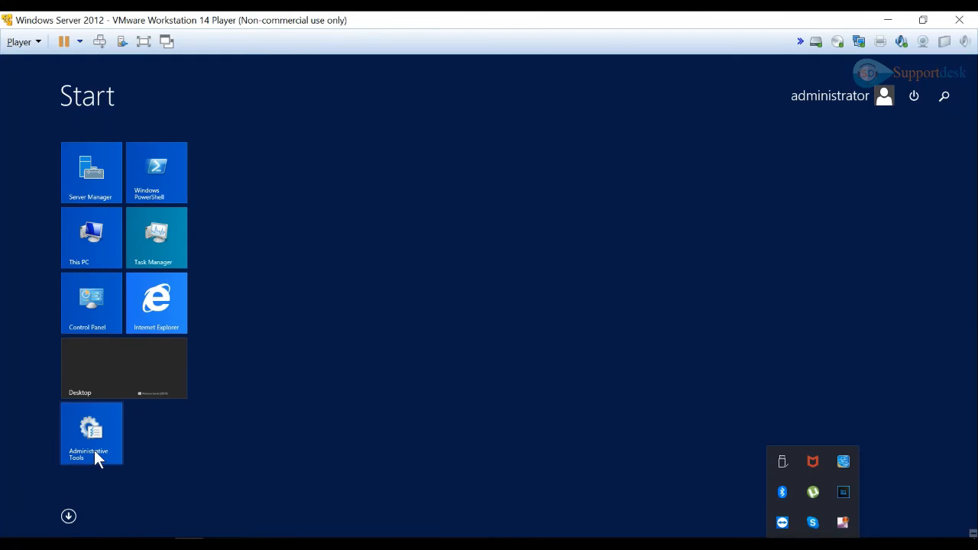
pyautogui.click(92, 435)
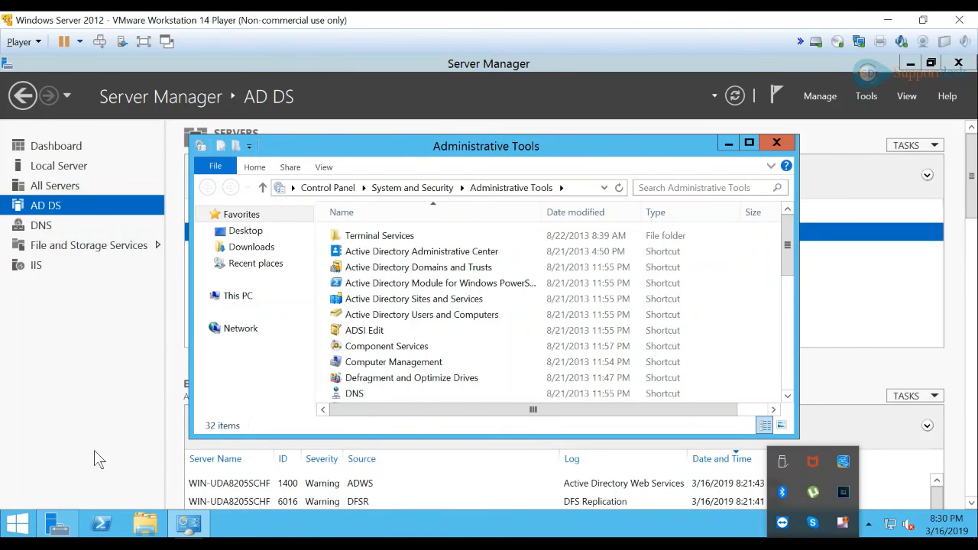
pyautogui.click(452, 315)
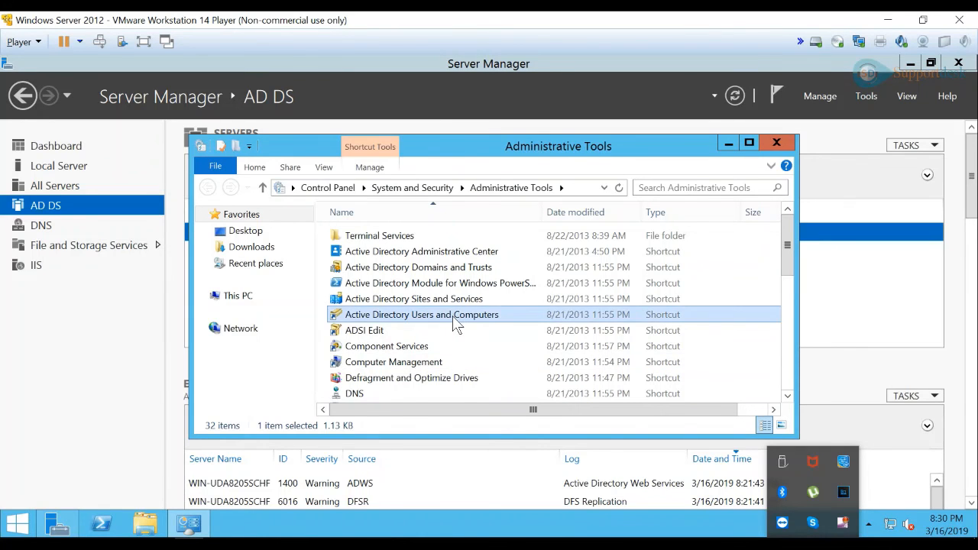